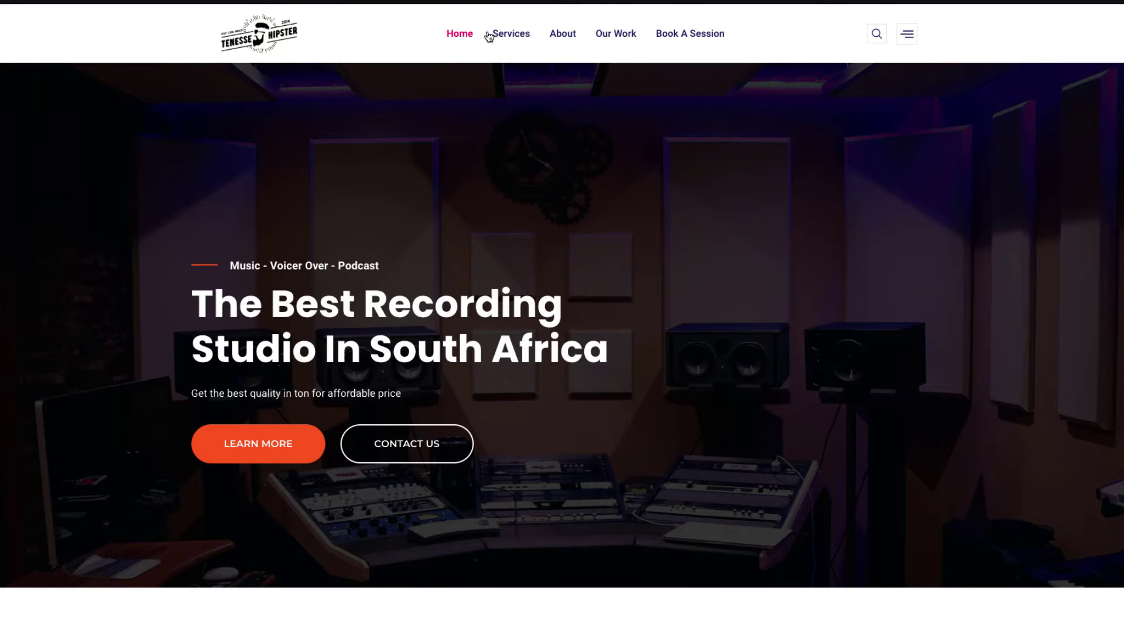
Test that the demo header's Services, About, Our Work and Book A Session links jump to their sections
click(499, 35)
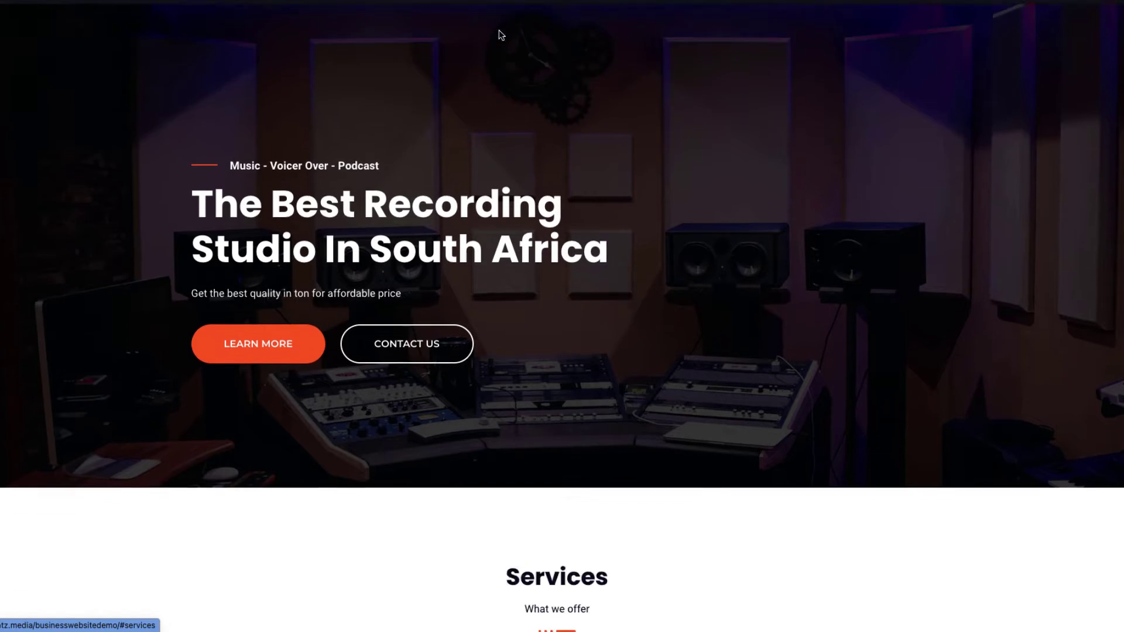
scroll(494, 32, up, 10)
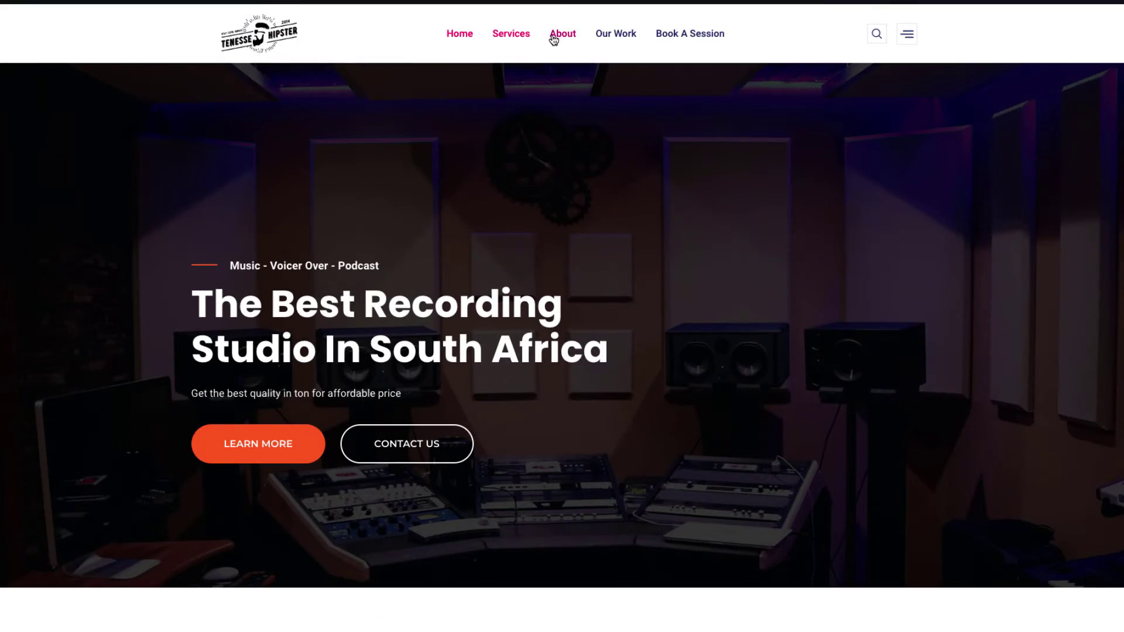
click(555, 35)
scroll(554, 40, up, 10)
click(613, 27)
scroll(614, 27, up, 10)
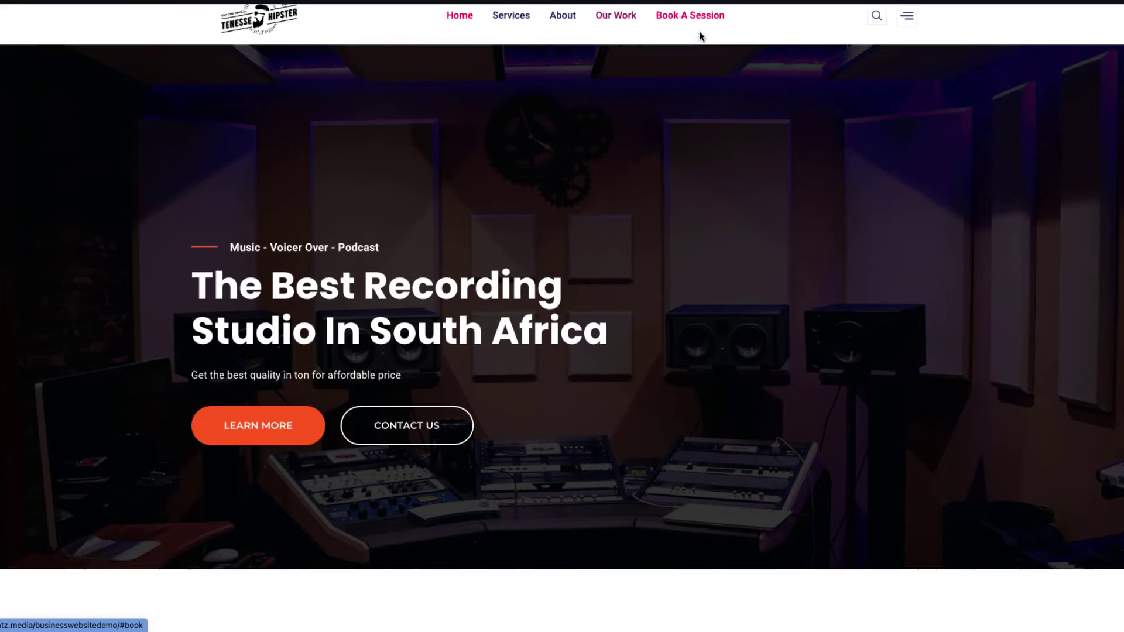
click(702, 35)
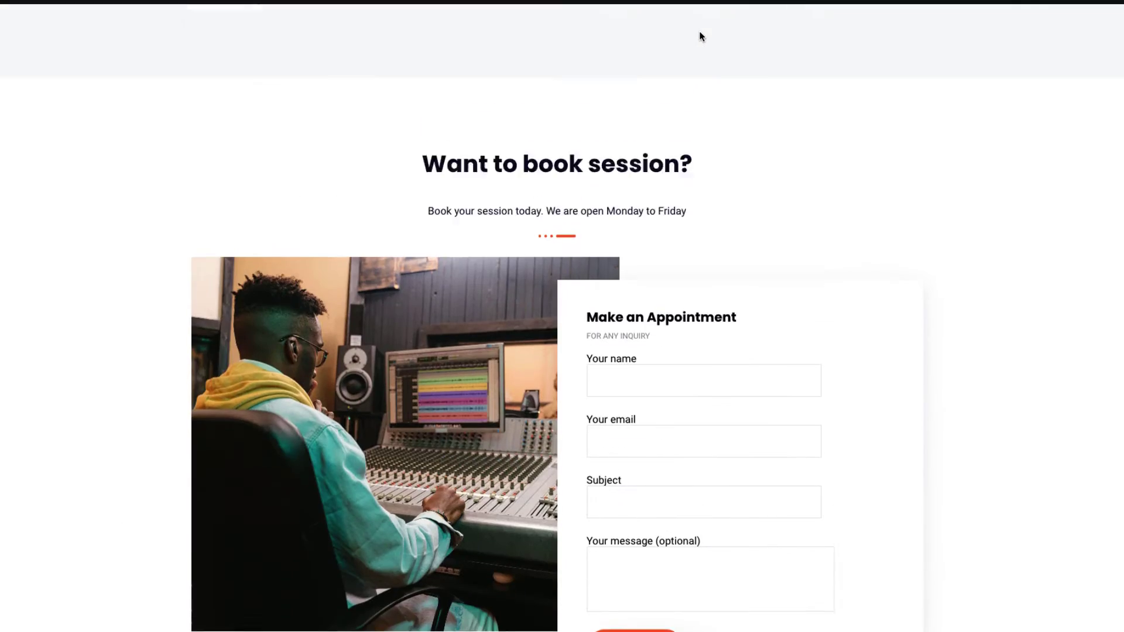
scroll(702, 36, up, 10)
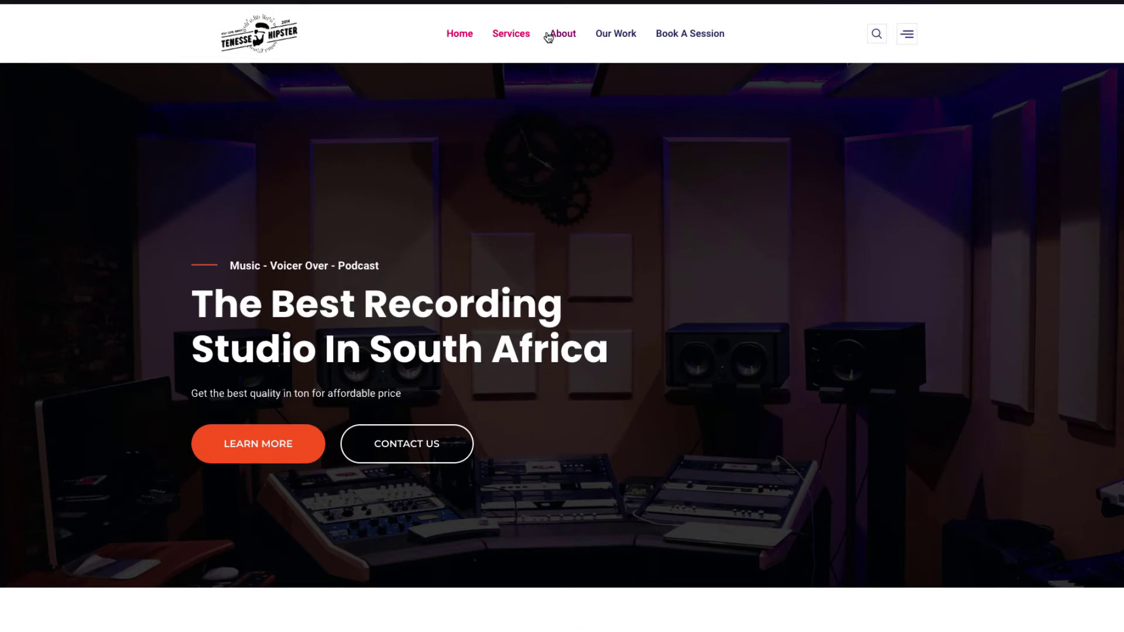
Re-test the demo header's About, Our Work and booking-form links
click(549, 35)
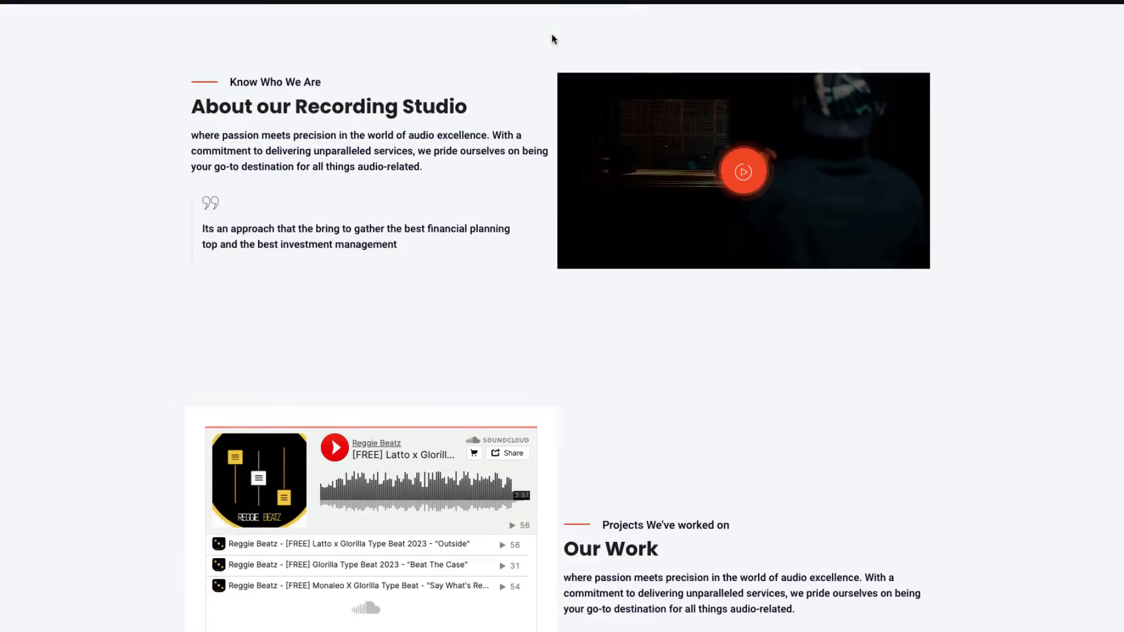
scroll(551, 35, up, 10)
click(611, 30)
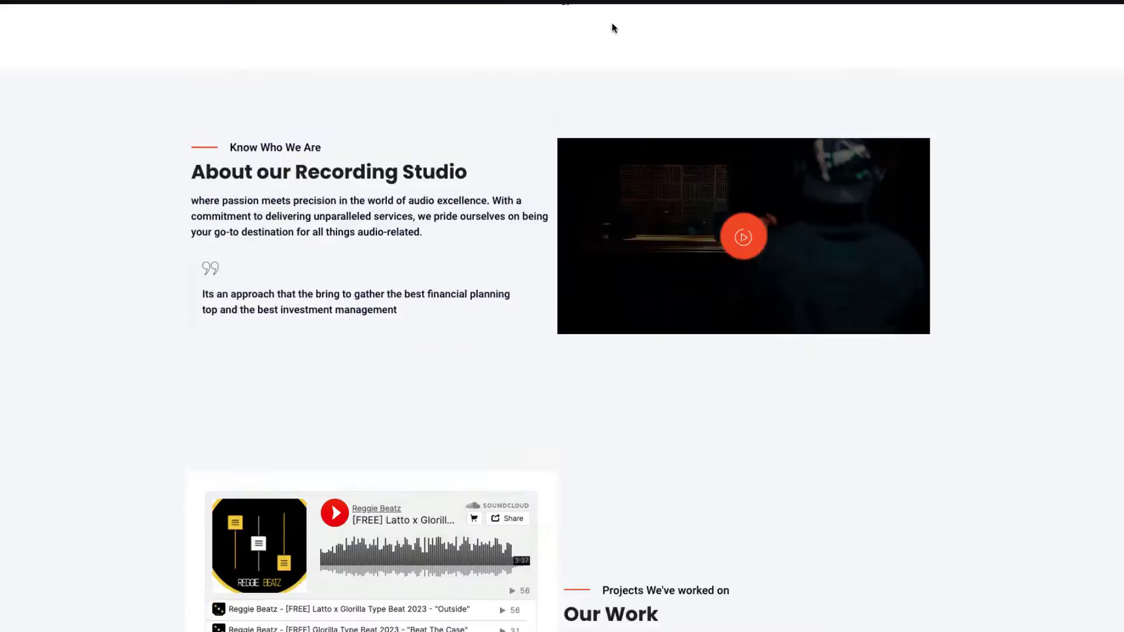
scroll(613, 26, up, 10)
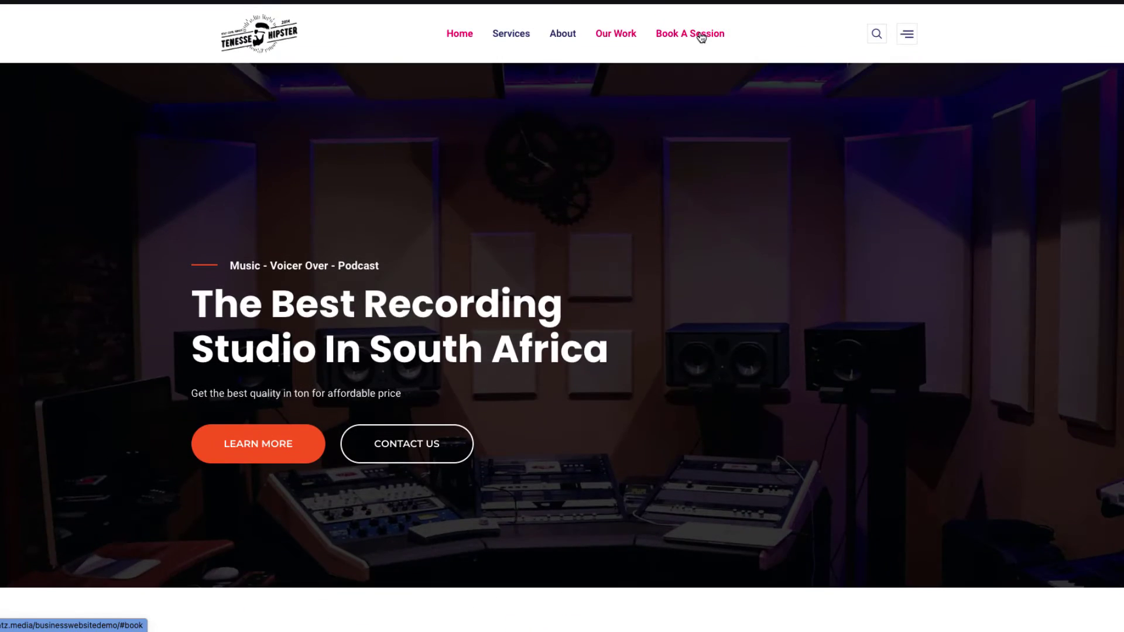
click(700, 36)
scroll(699, 36, up, 10)
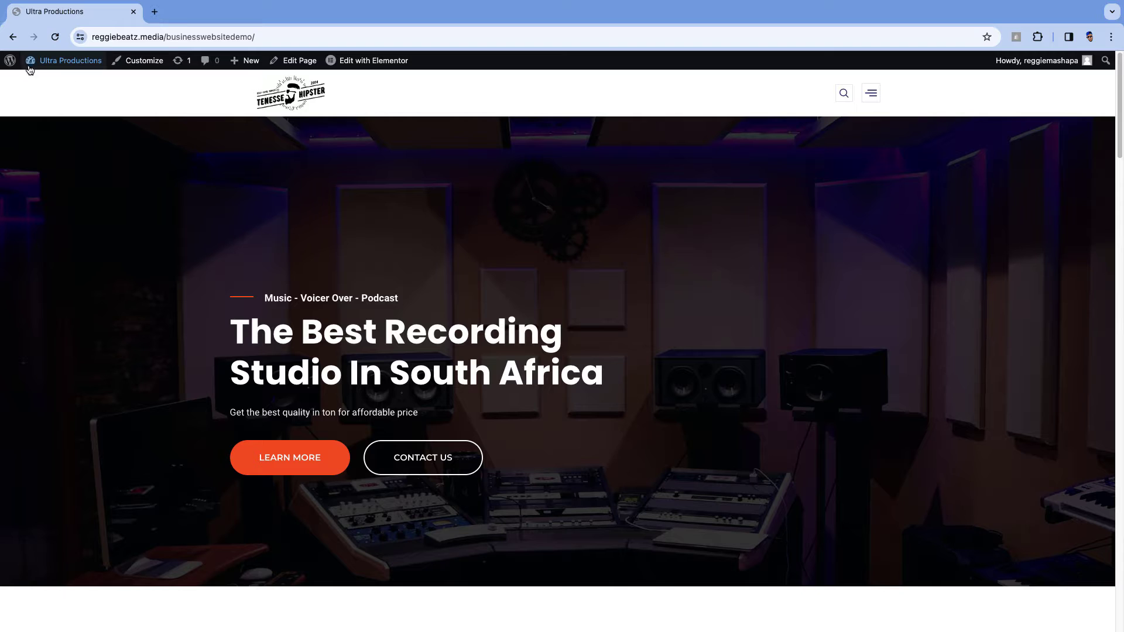
In Appearance > Menus, name a new menu 'Main Menu' and tick the Header display location
mouse_move(68, 64)
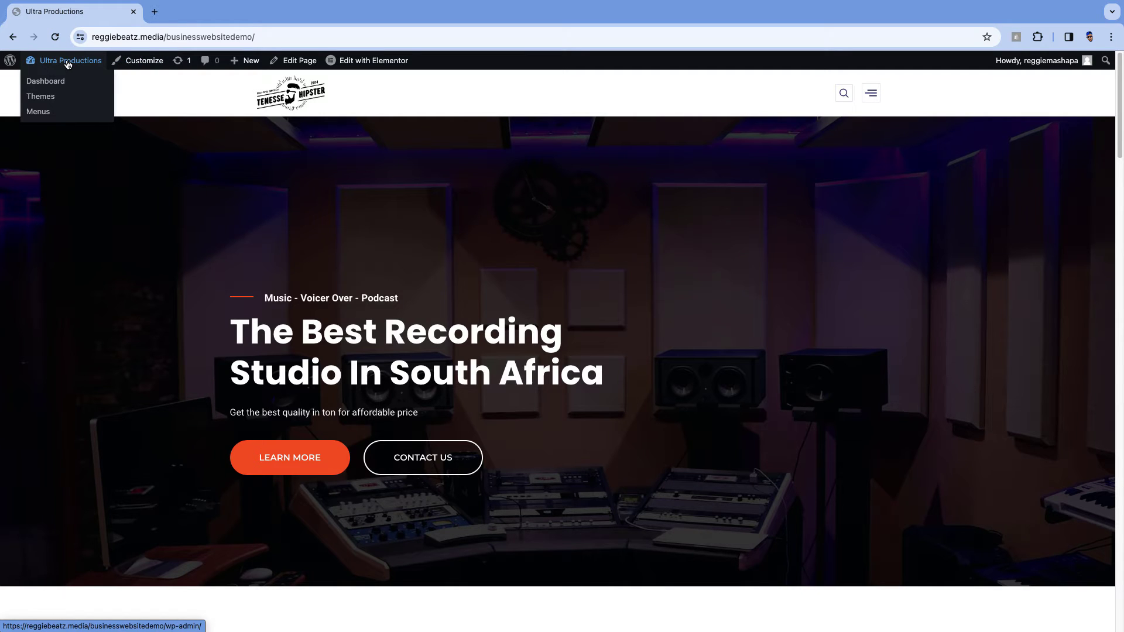
click(44, 112)
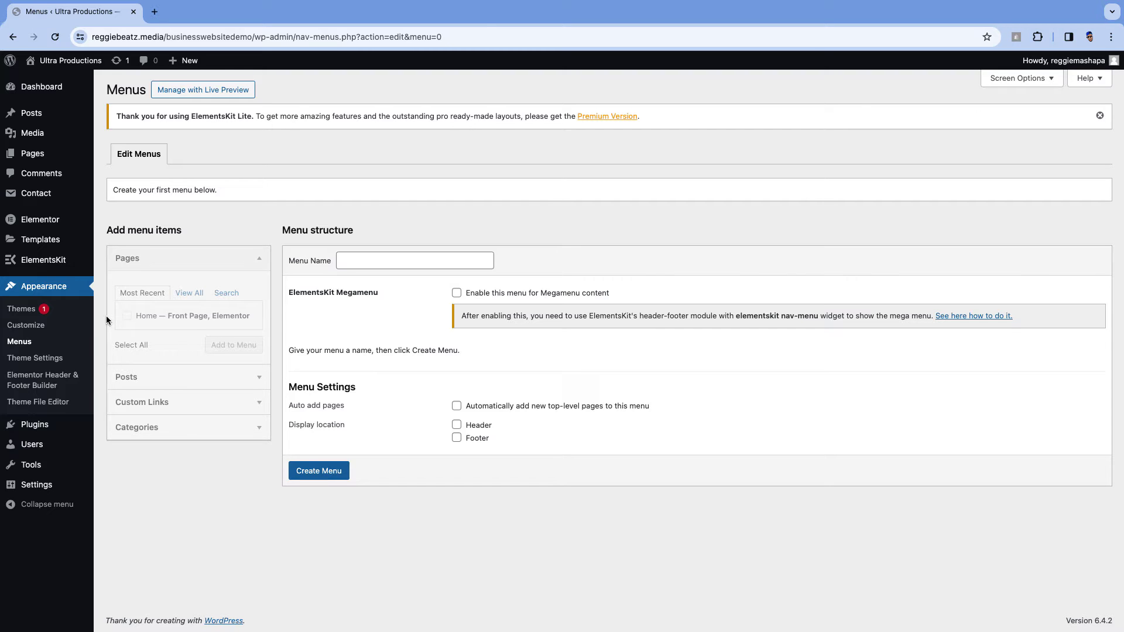
triple_click(287, 233)
drag(329, 263, 353, 265)
click(354, 264)
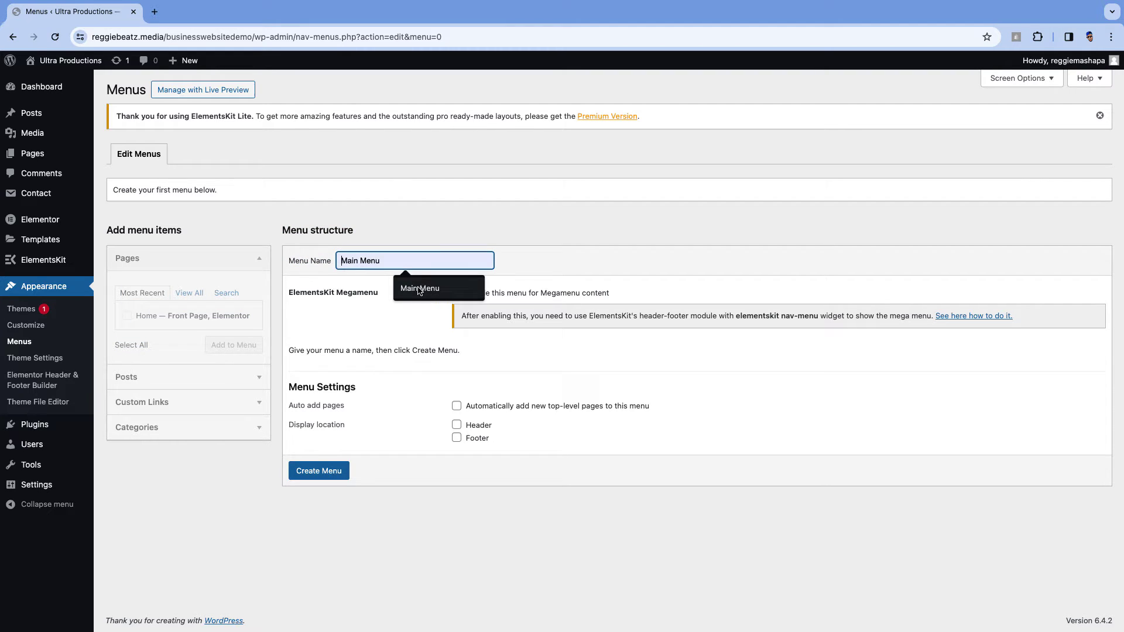
click(418, 289)
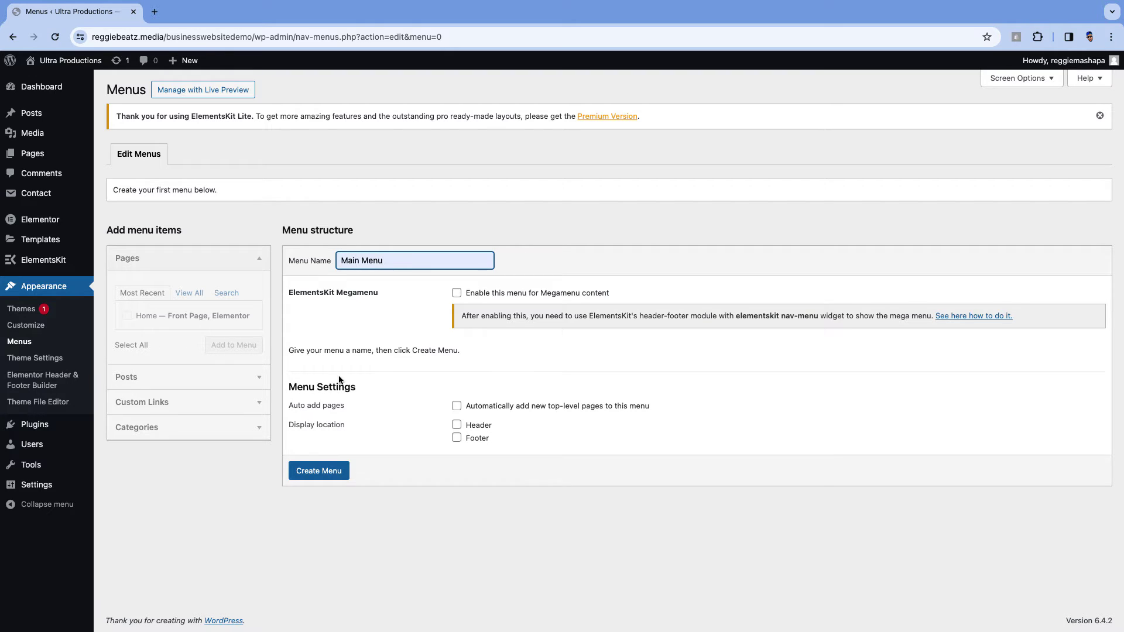
click(457, 426)
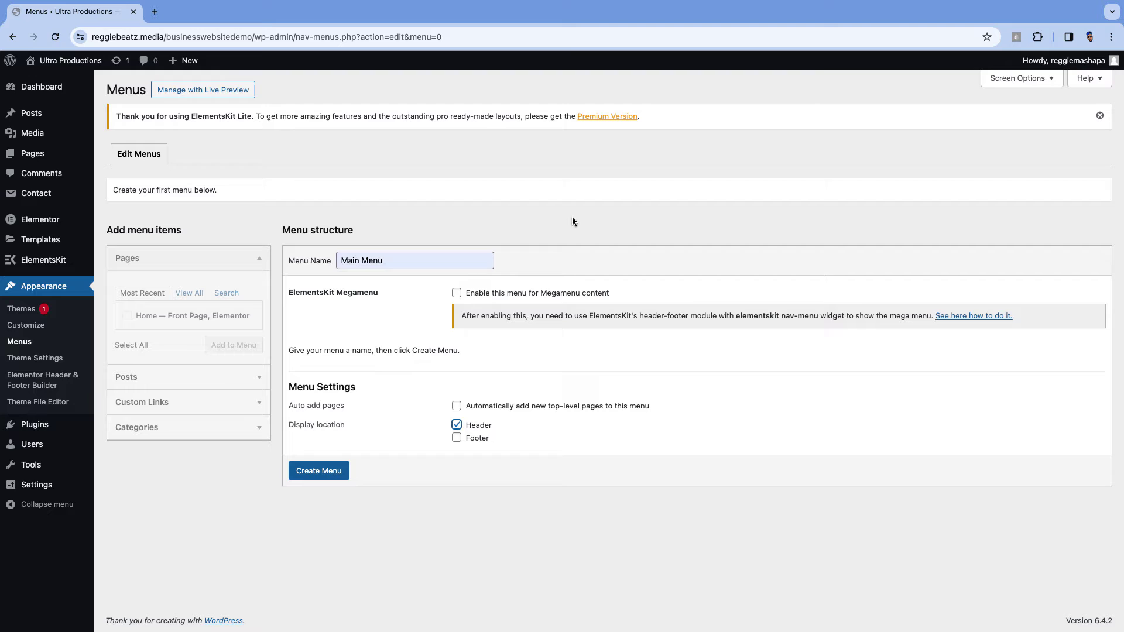
Create Main Menu and reopen the Pages list
click(340, 478)
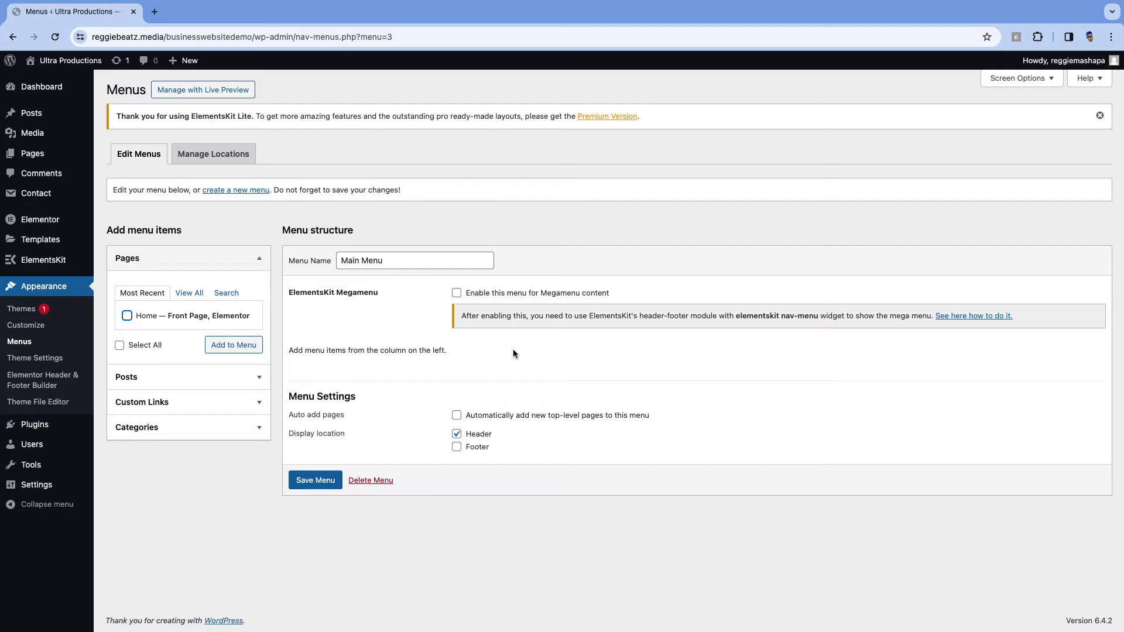
click(152, 268)
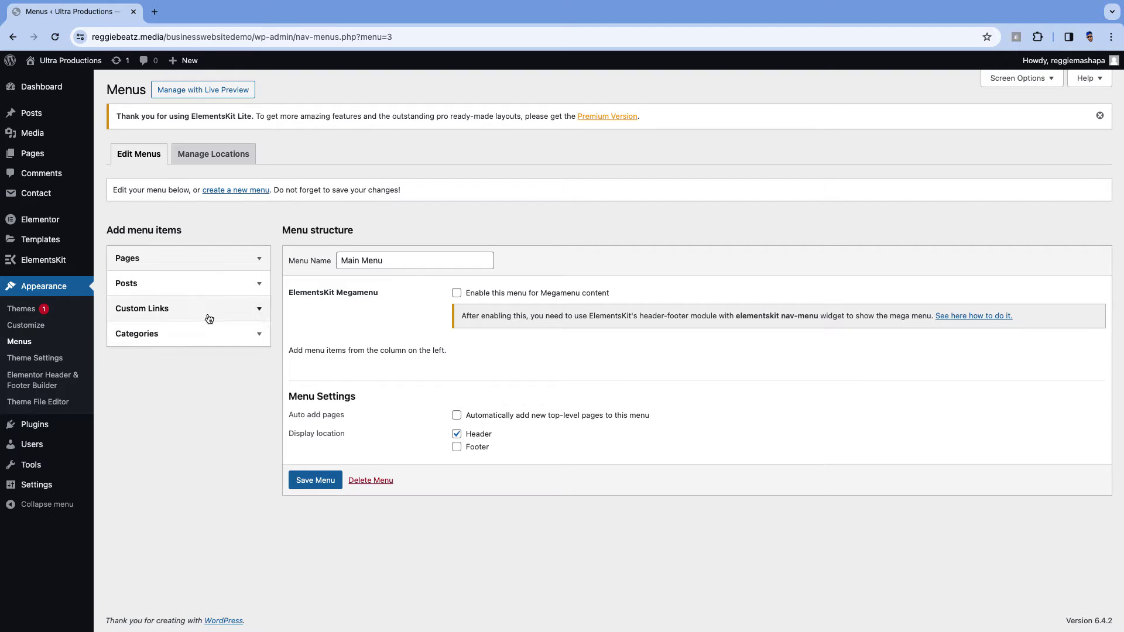
click(212, 260)
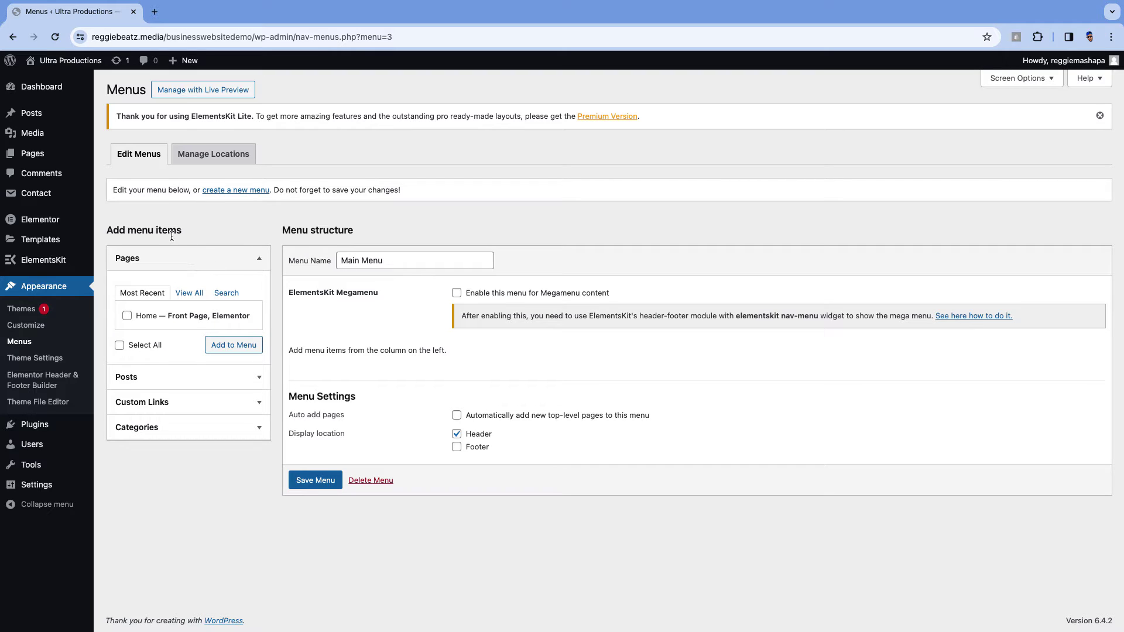
Add the Home page to Main Menu and save the menu
click(130, 319)
click(224, 351)
click(315, 576)
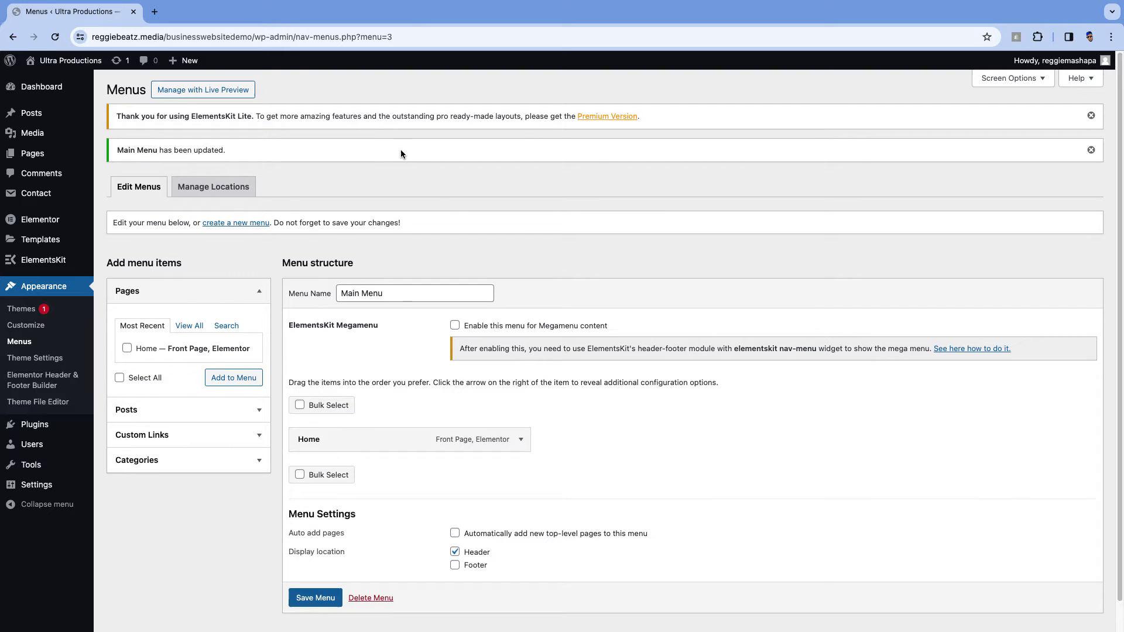
Open the site's front page in a new tab and launch the Header template in Elementor
right_click(68, 63)
click(82, 86)
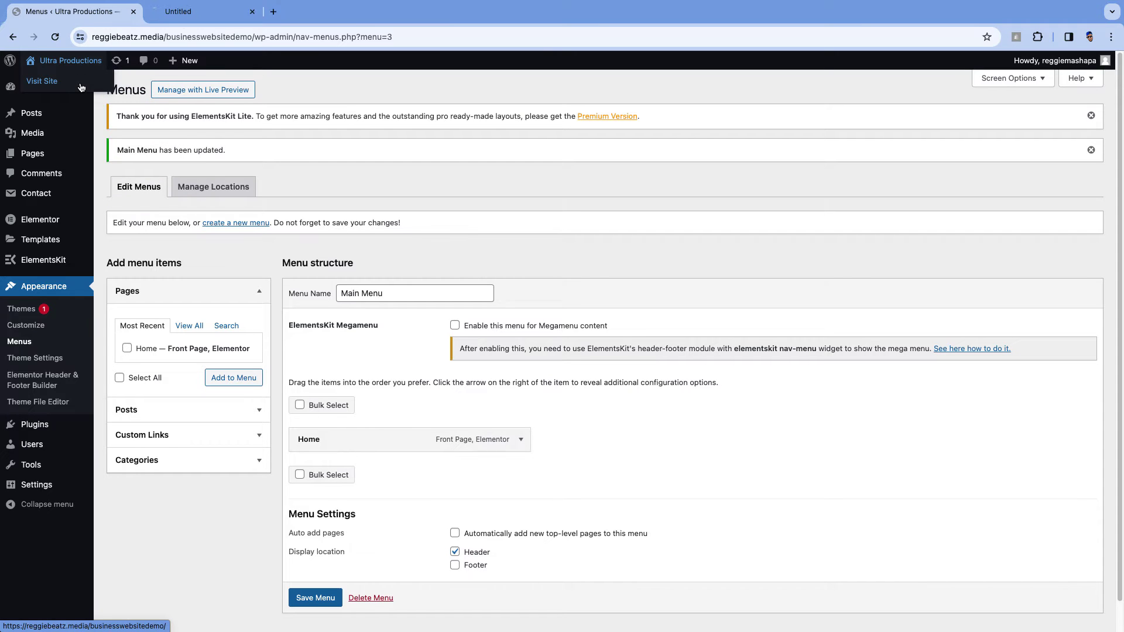
click(227, 13)
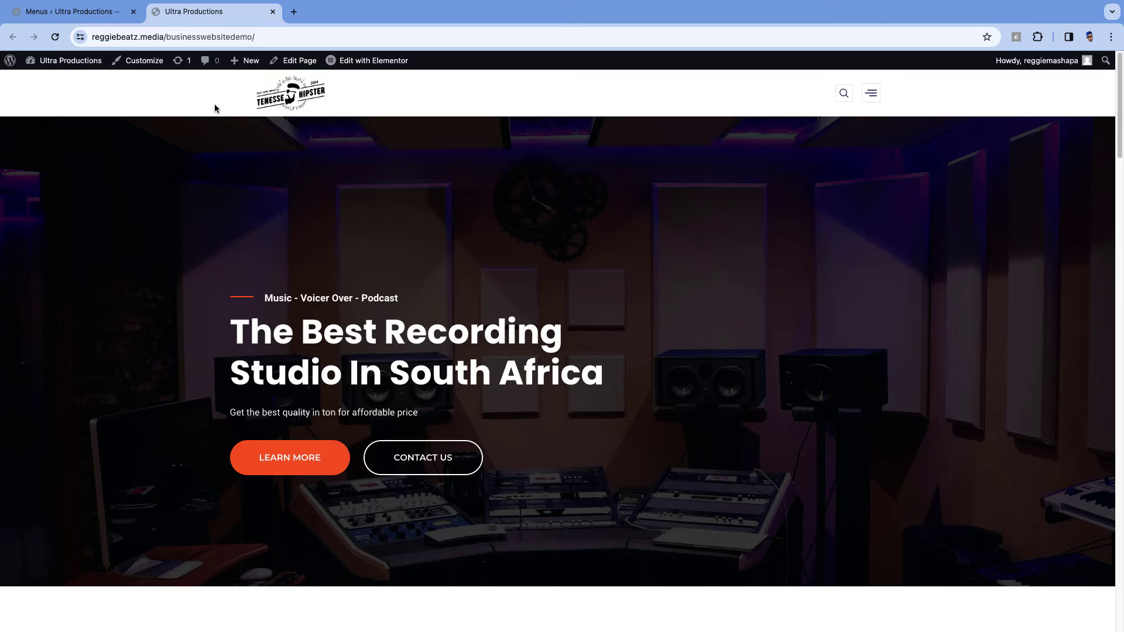
mouse_move(374, 62)
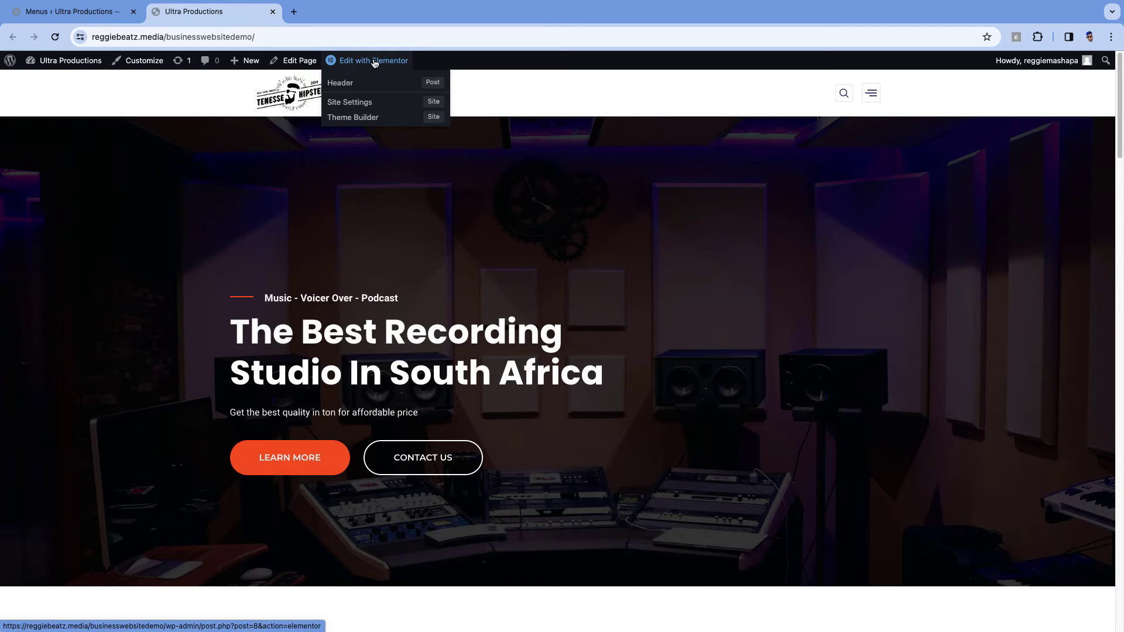
click(348, 87)
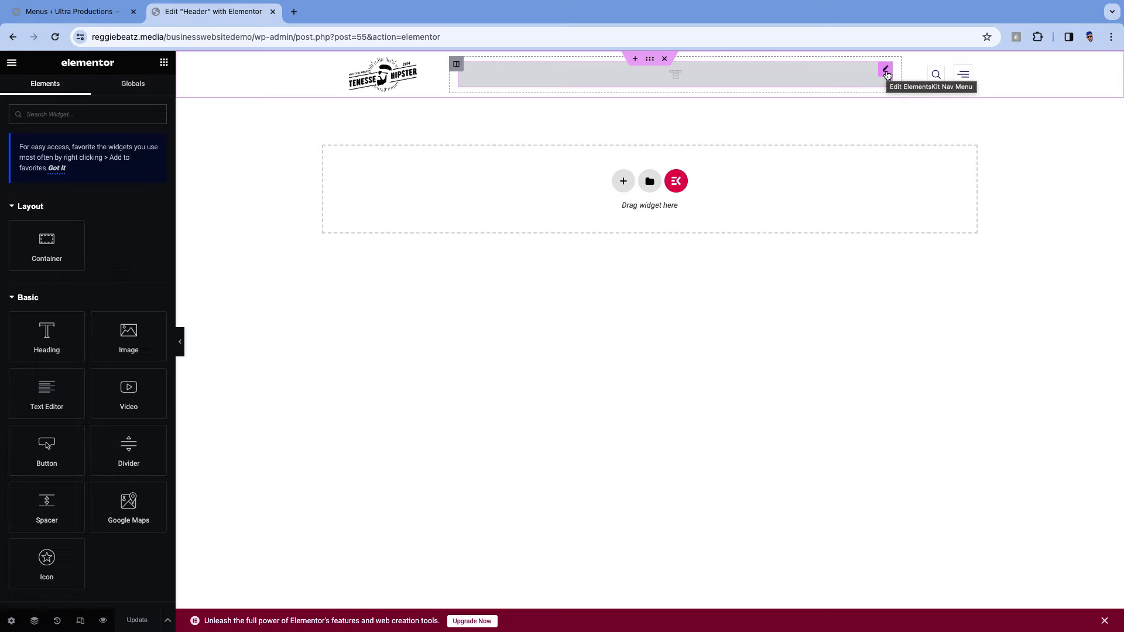
Set the ElementsKit Nav Menu widget to Main Menu, update the header and preview it
click(886, 71)
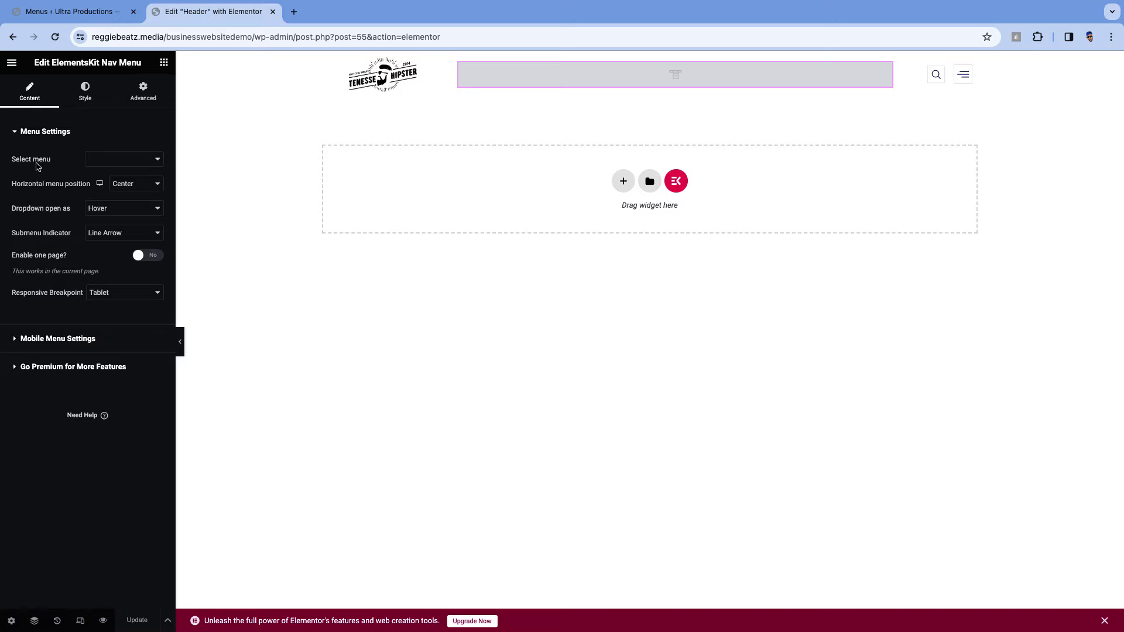
click(102, 159)
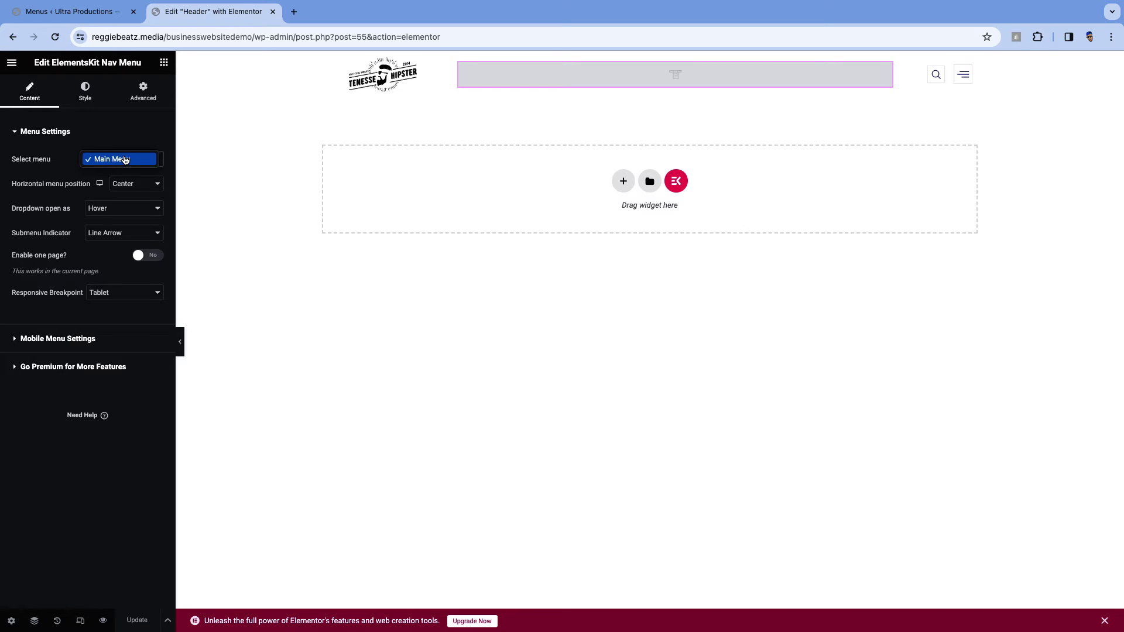
click(119, 163)
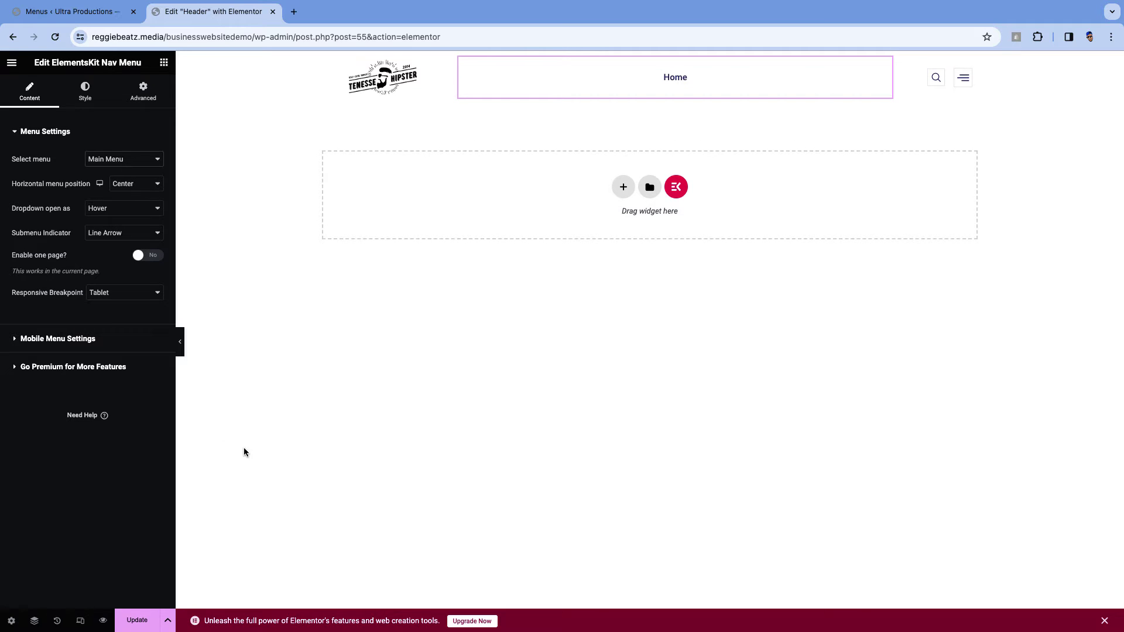
click(155, 628)
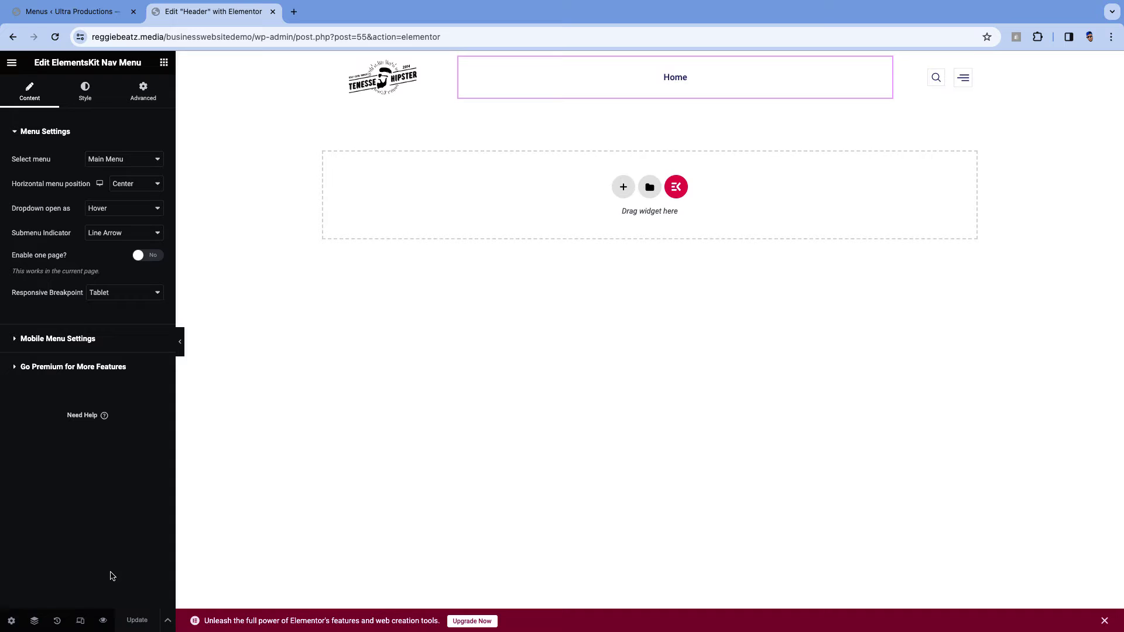
click(104, 622)
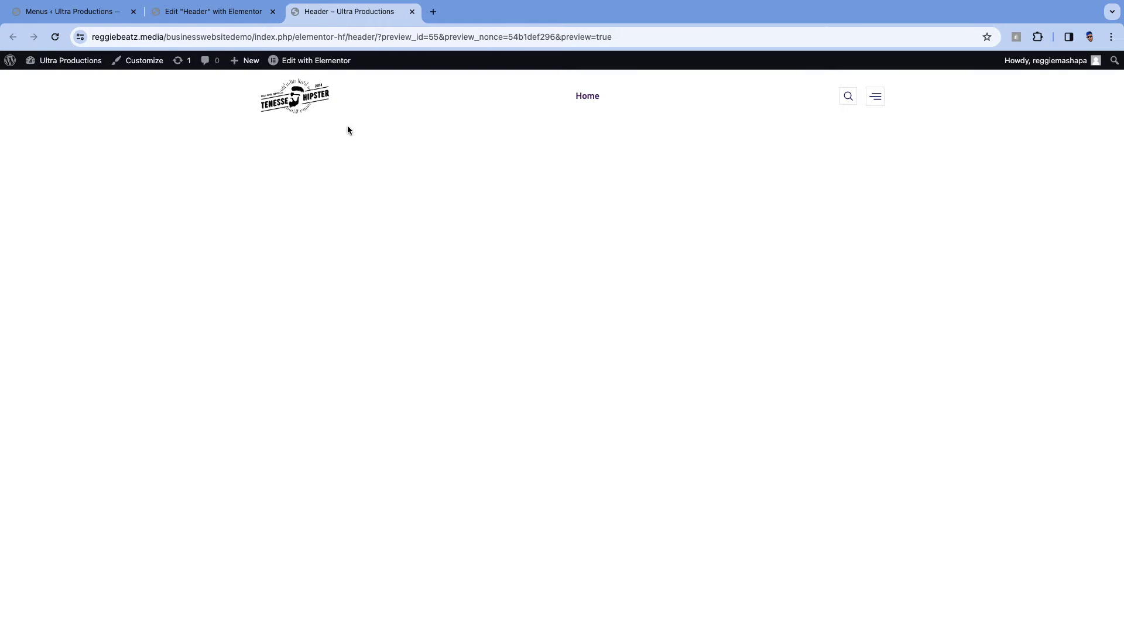
Follow the preview's Home link to the homepage, then return to the Elementor Header editor tab
click(581, 97)
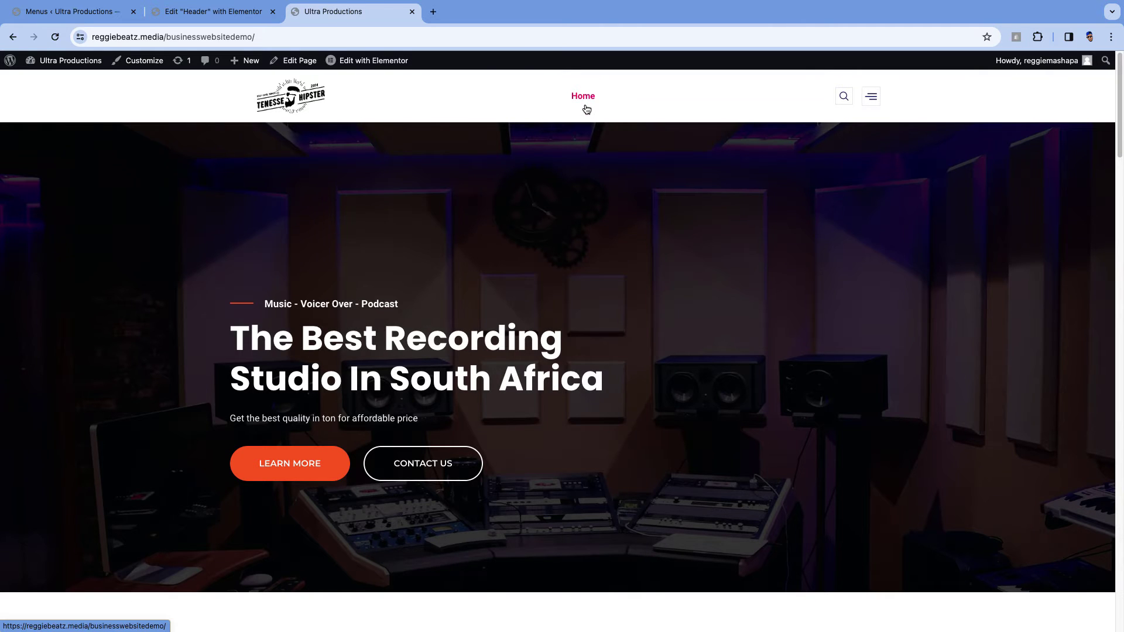
click(237, 18)
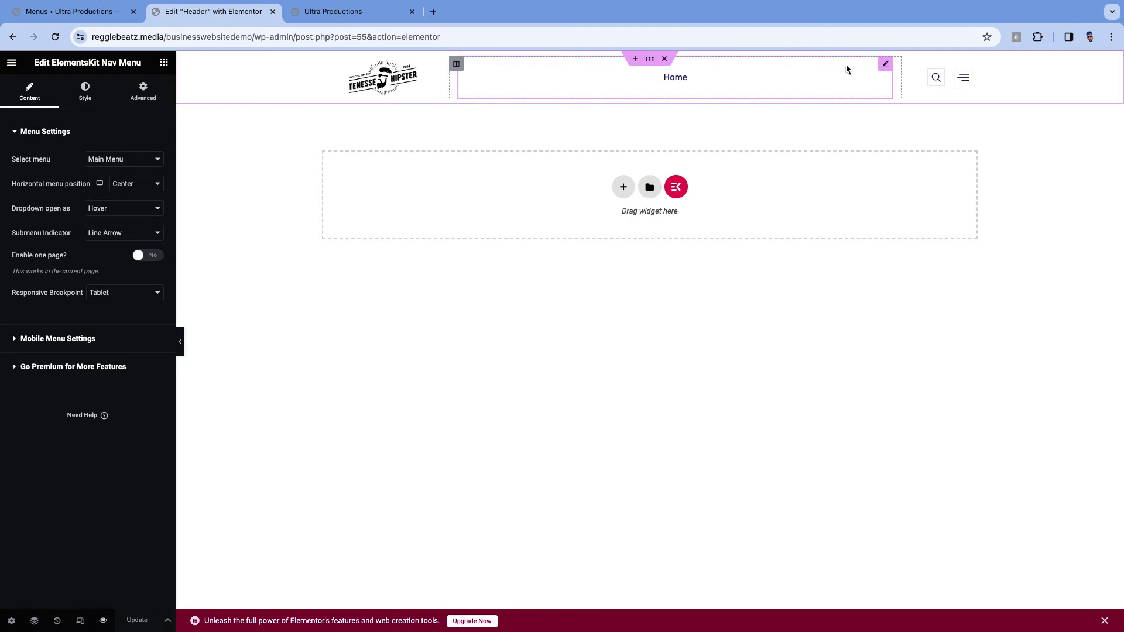
click(163, 62)
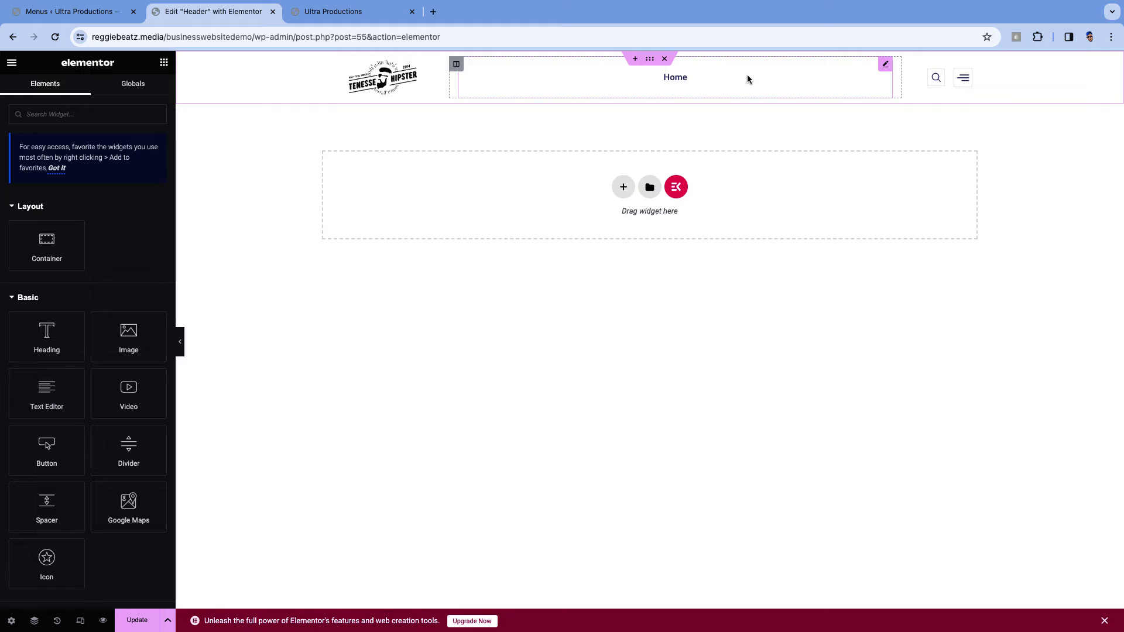
click(884, 66)
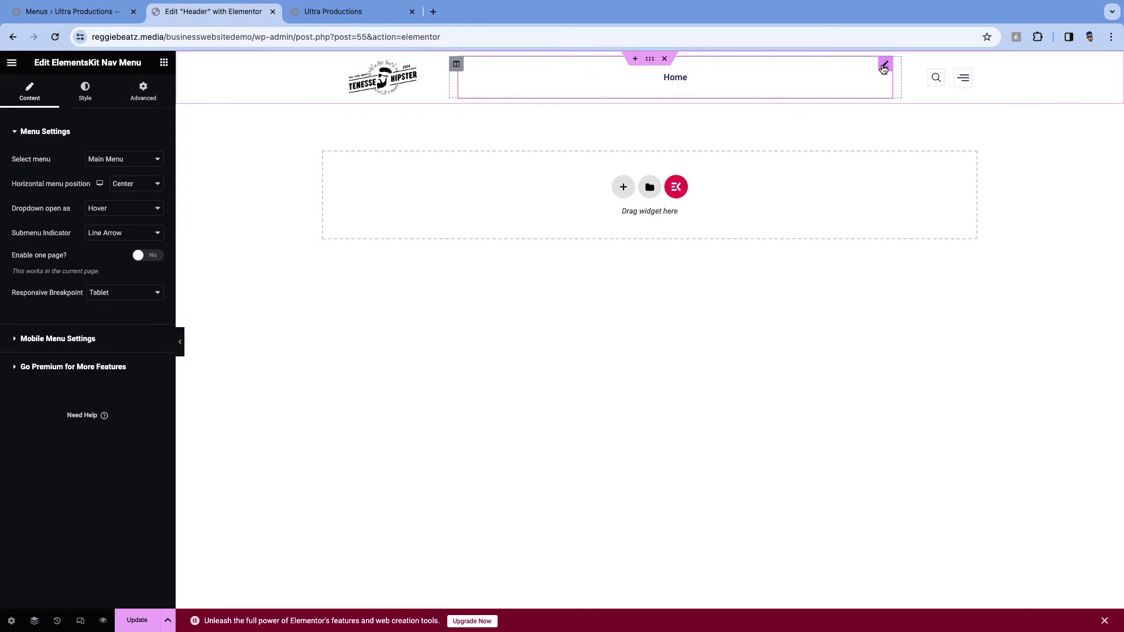
click(164, 62)
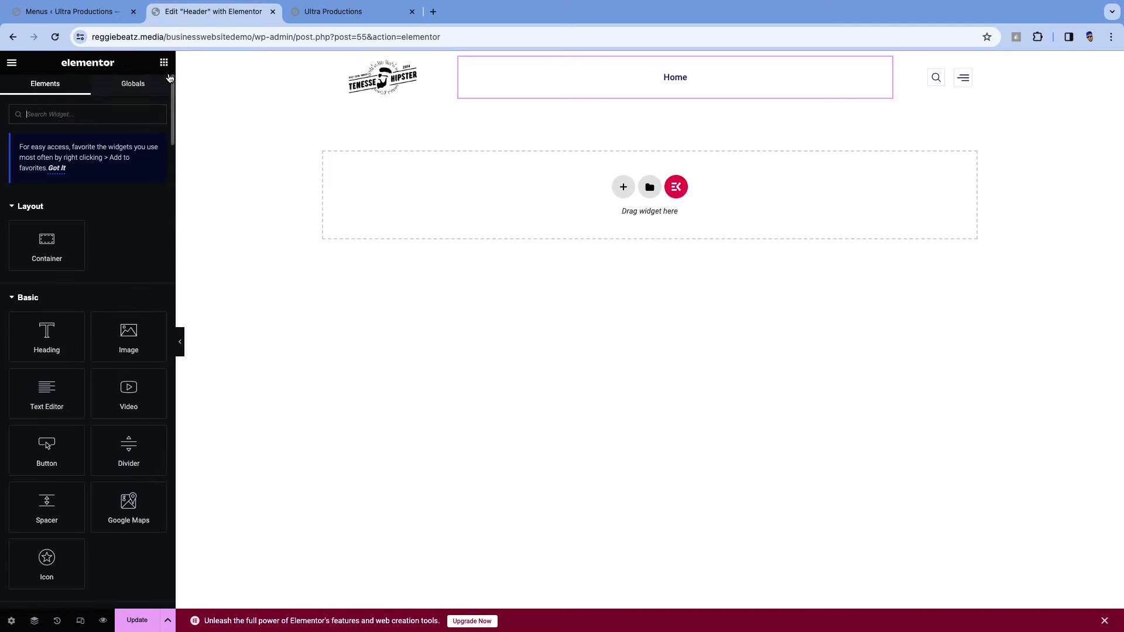
click(84, 113)
text(menu)
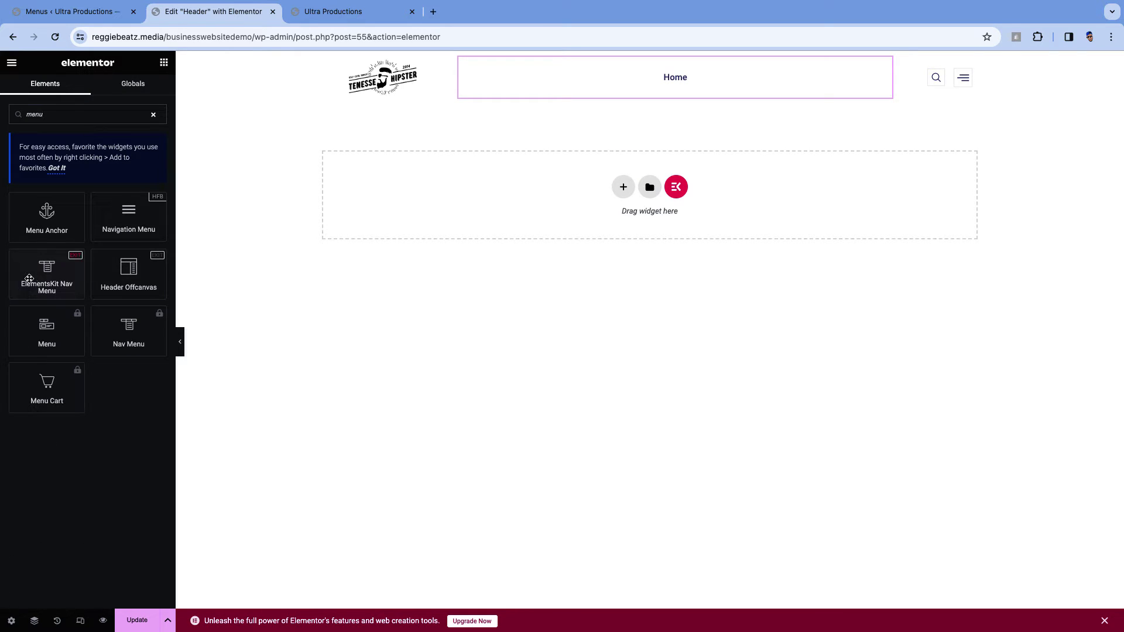
drag(45, 292, 695, 98)
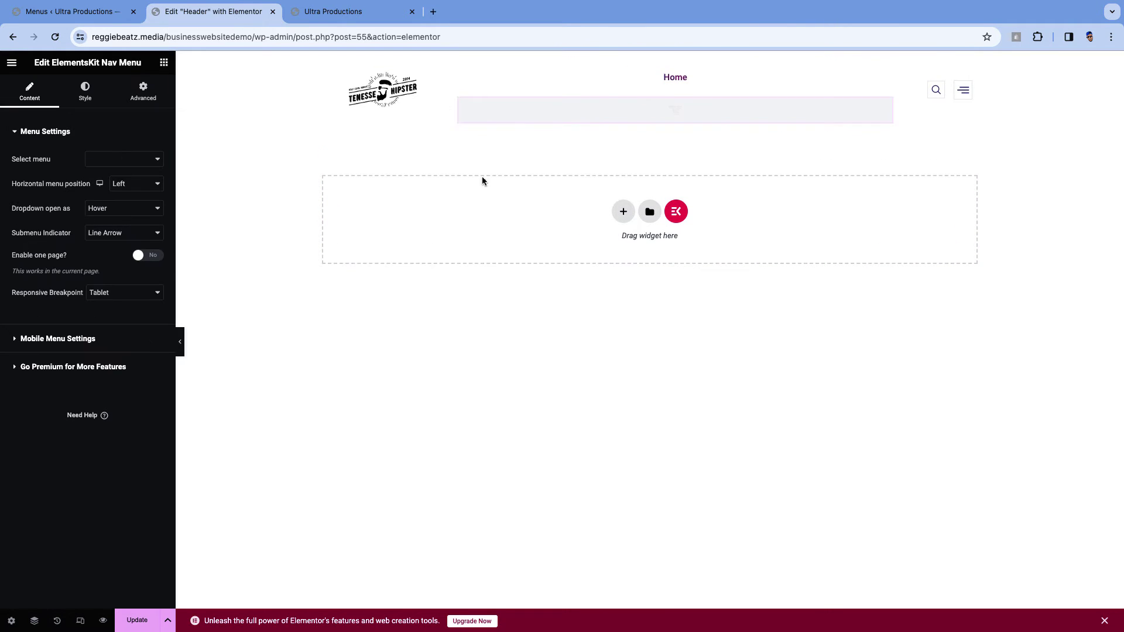
click(121, 168)
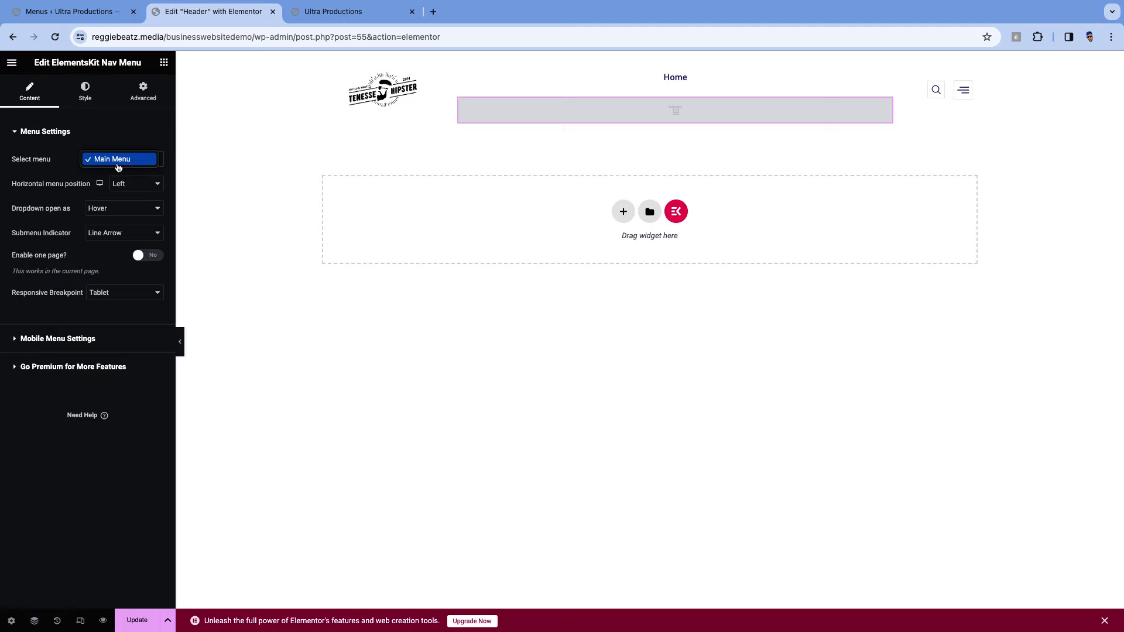
click(118, 165)
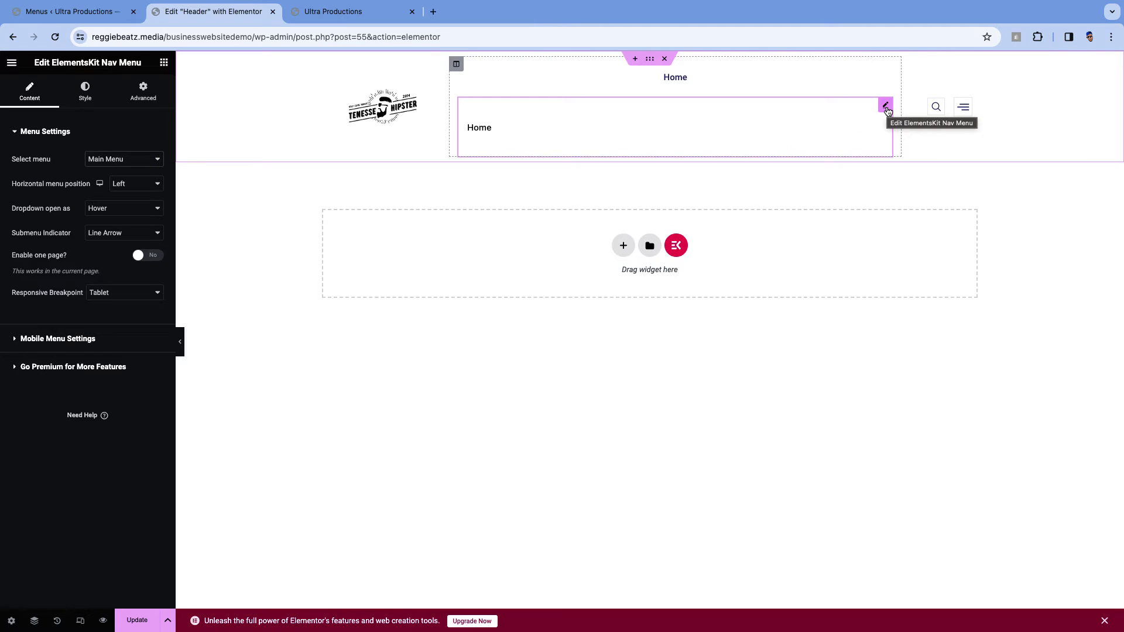
right_click(886, 110)
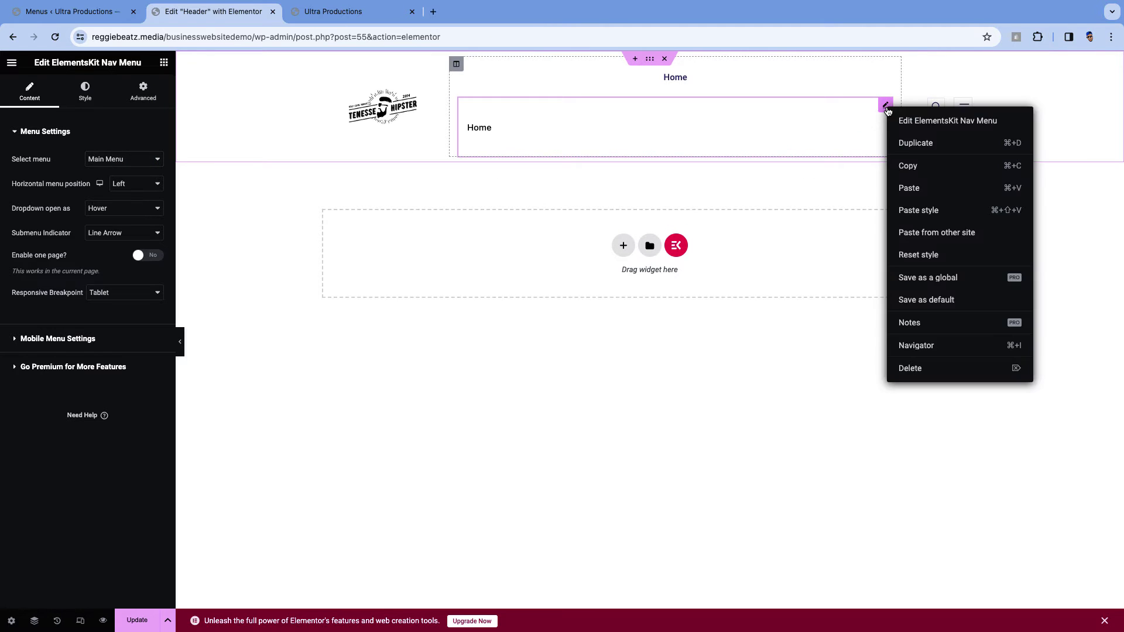
click(916, 374)
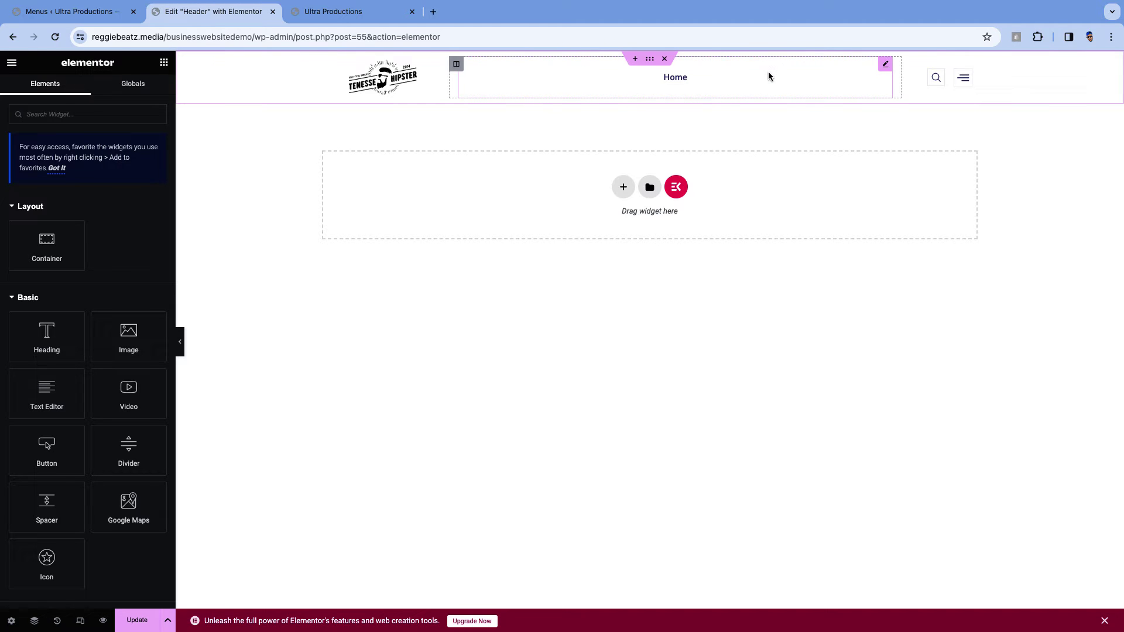
On the live Ultra Productions tab, scroll through the Services, About, Our Work and booking sections
click(370, 12)
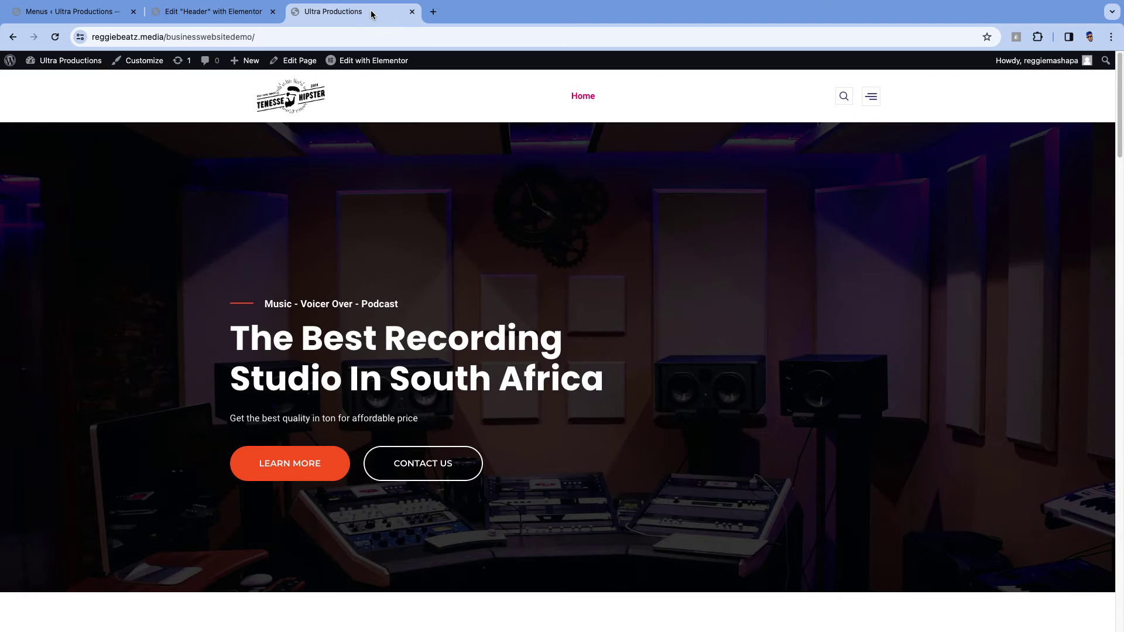
scroll(556, 216, down, 8)
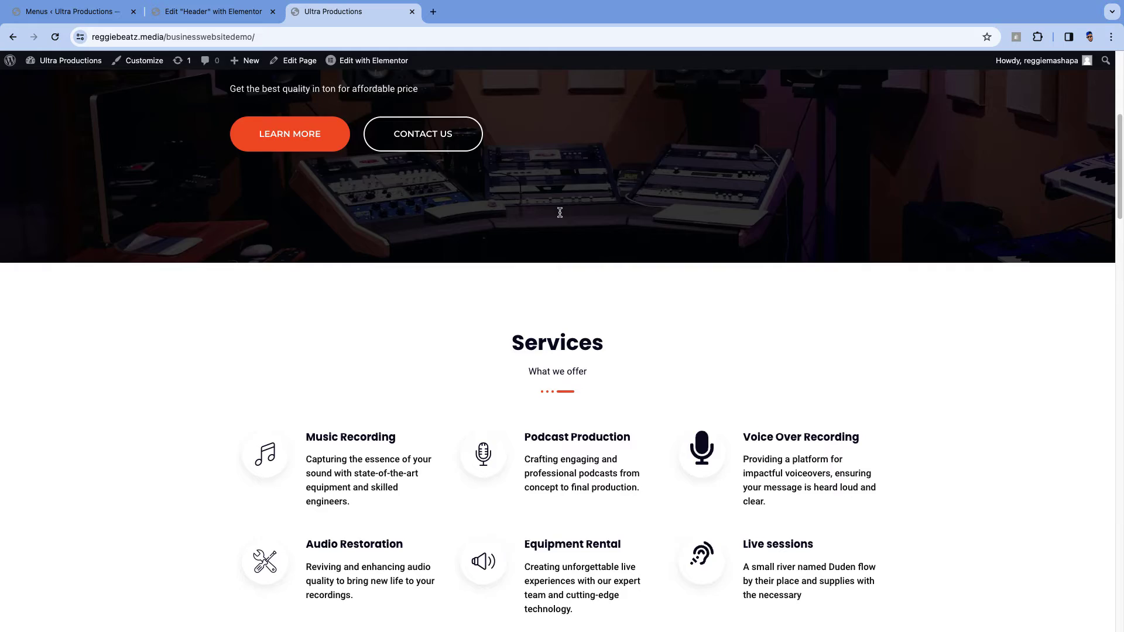
scroll(571, 197, up, 8)
scroll(586, 104, down, 5)
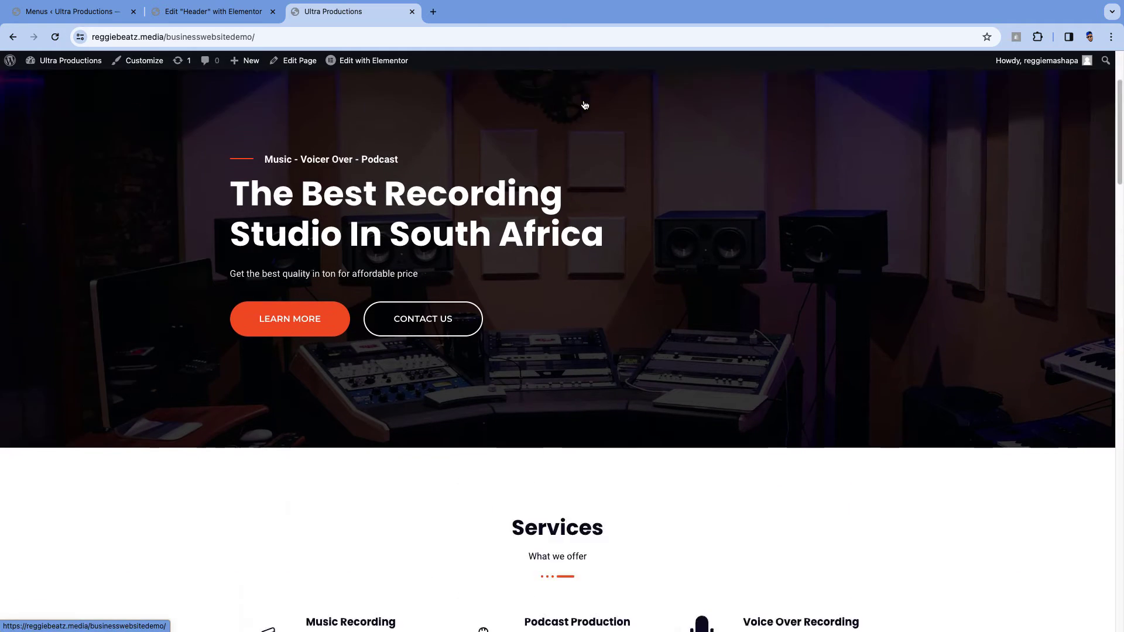
scroll(586, 105, down, 20)
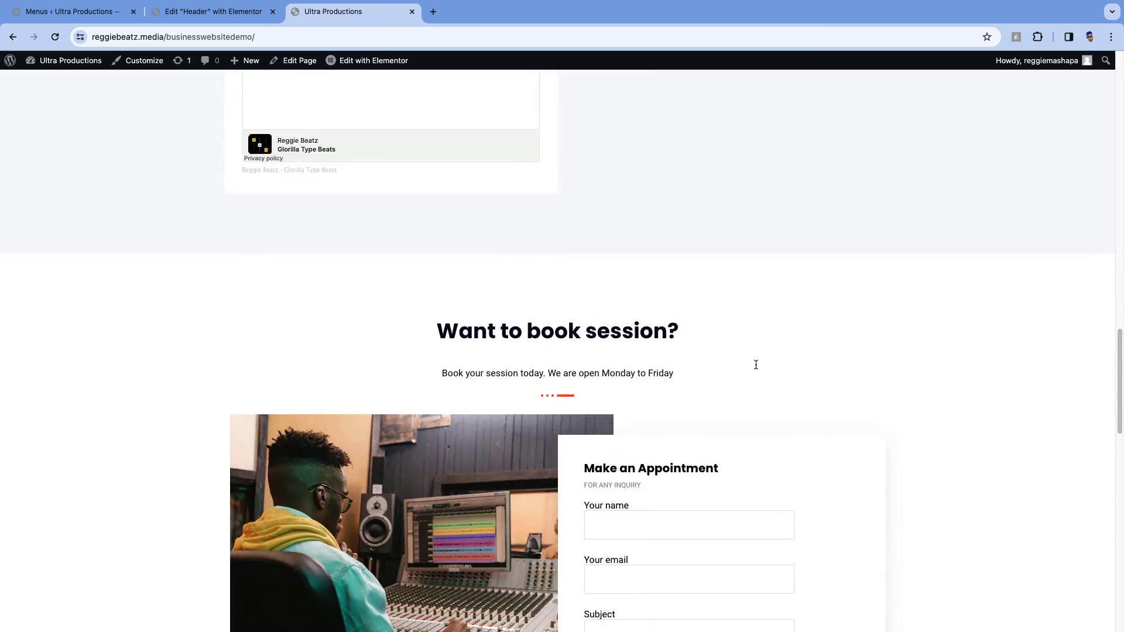
scroll(700, 386, up, 20)
scroll(700, 384, down, 8)
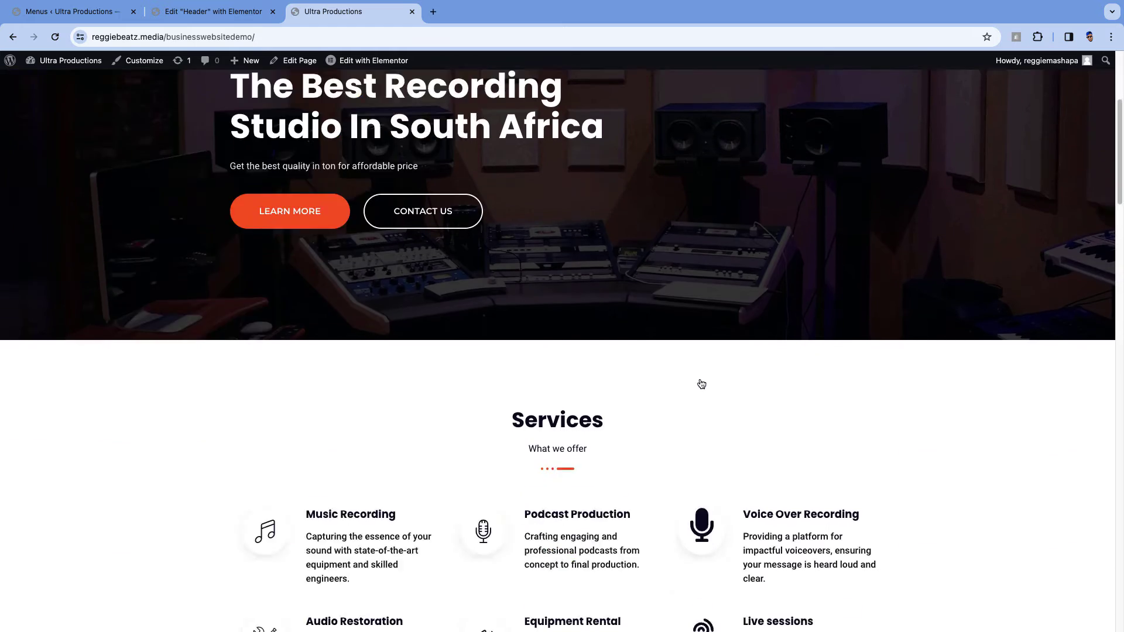
scroll(701, 384, up, 2)
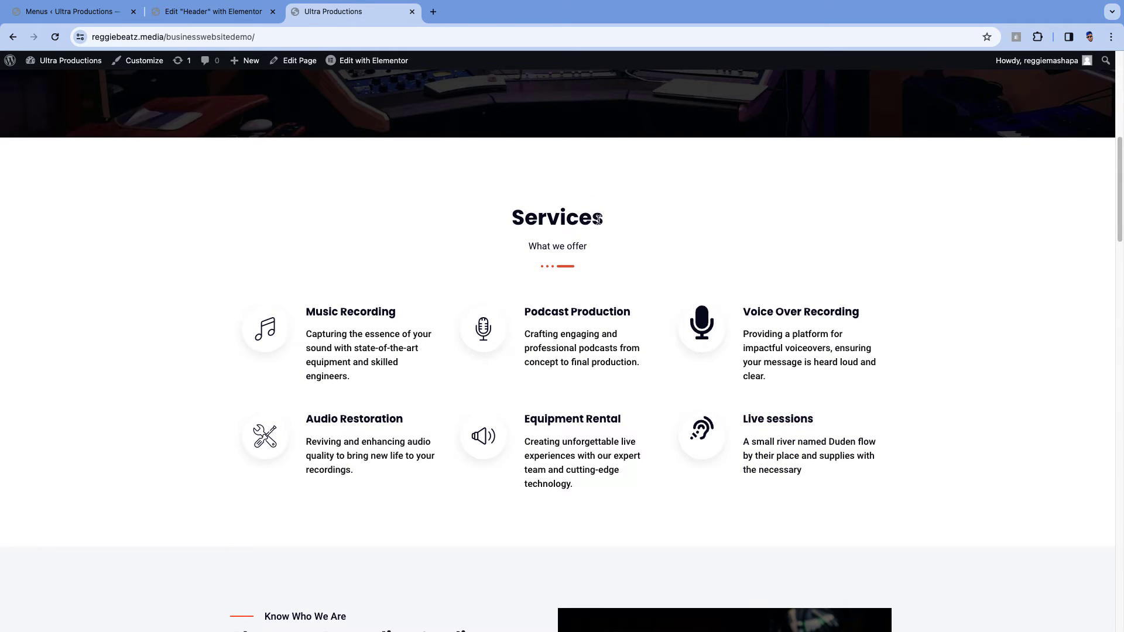
Open the homepage in the Elementor editor and scroll to the Services section
mouse_move(378, 64)
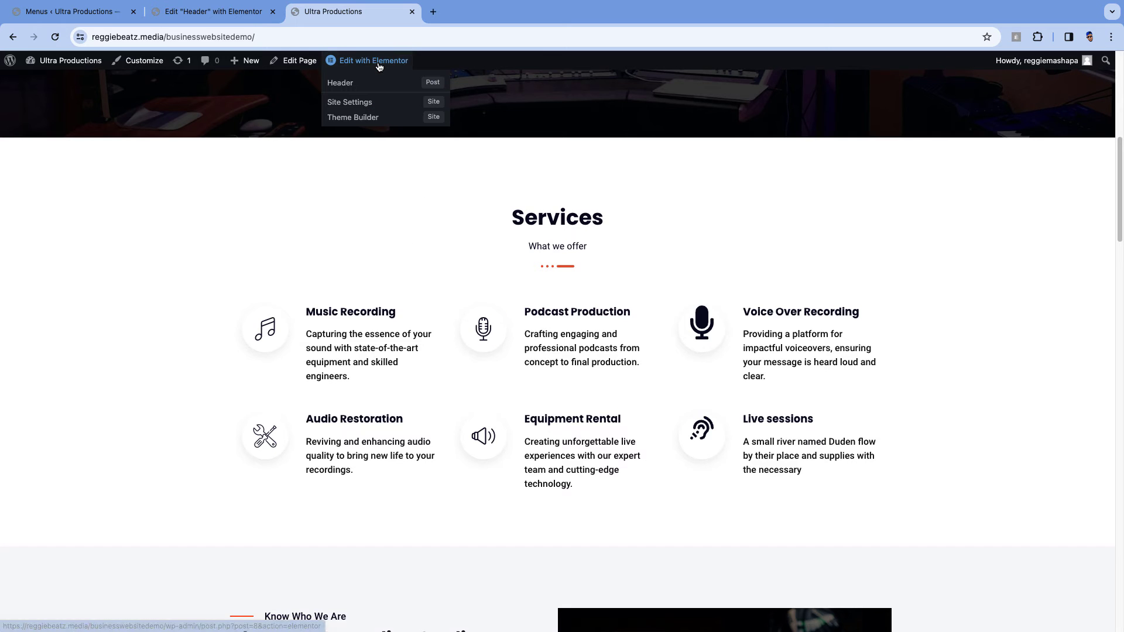
click(379, 66)
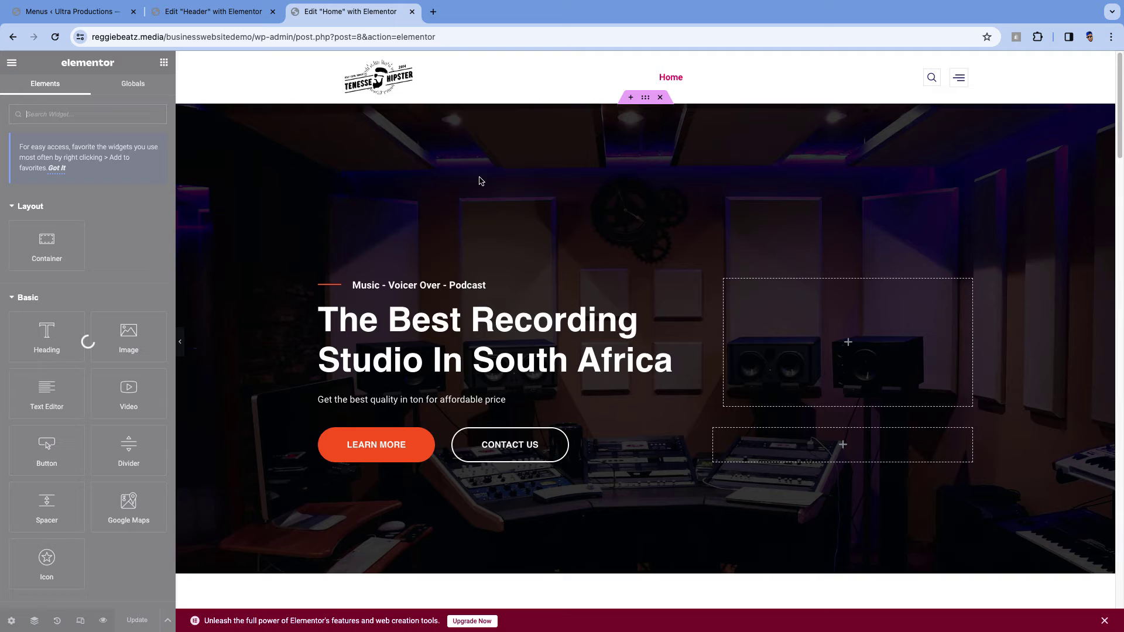
scroll(487, 189, down, 7)
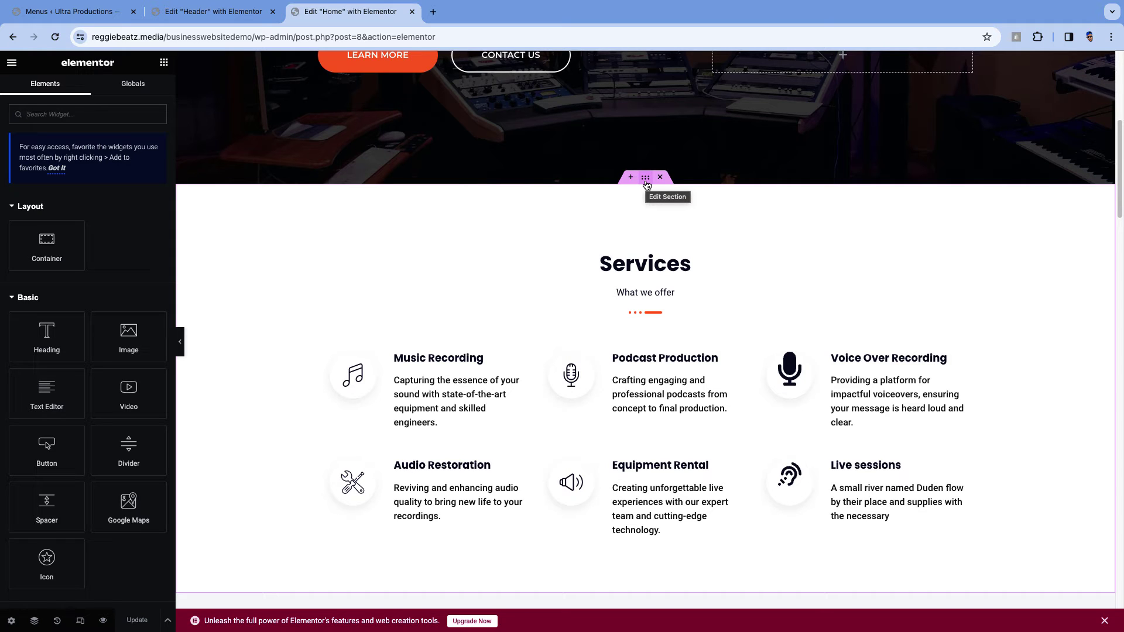
Set the Services section's Advanced CSS ID to 'services' and update the page
click(646, 185)
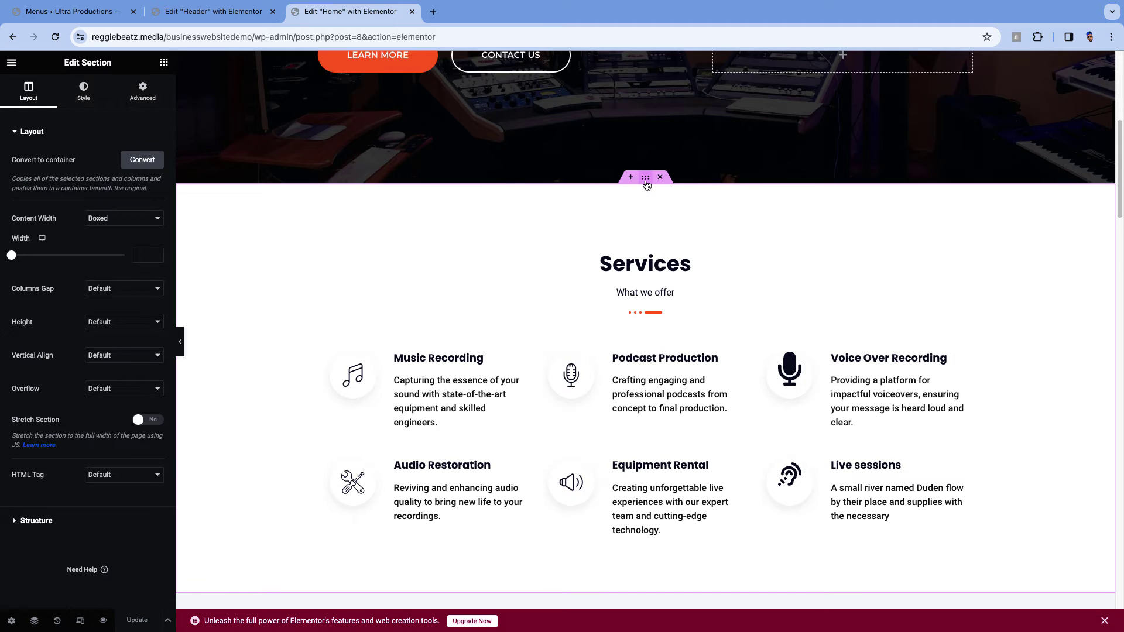
click(143, 94)
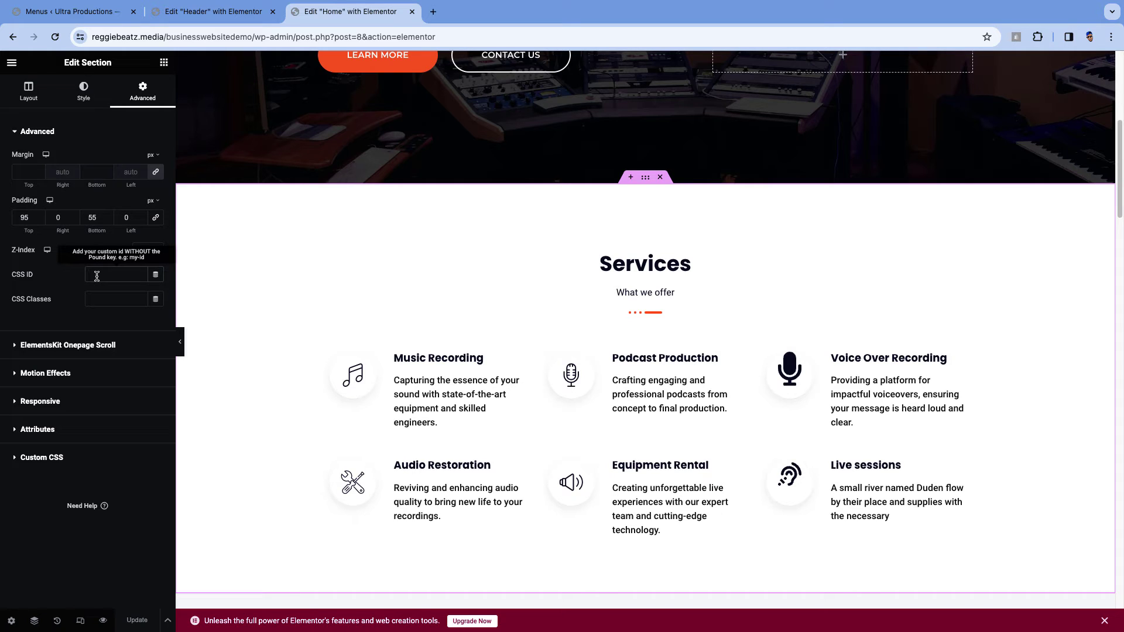
text(service)
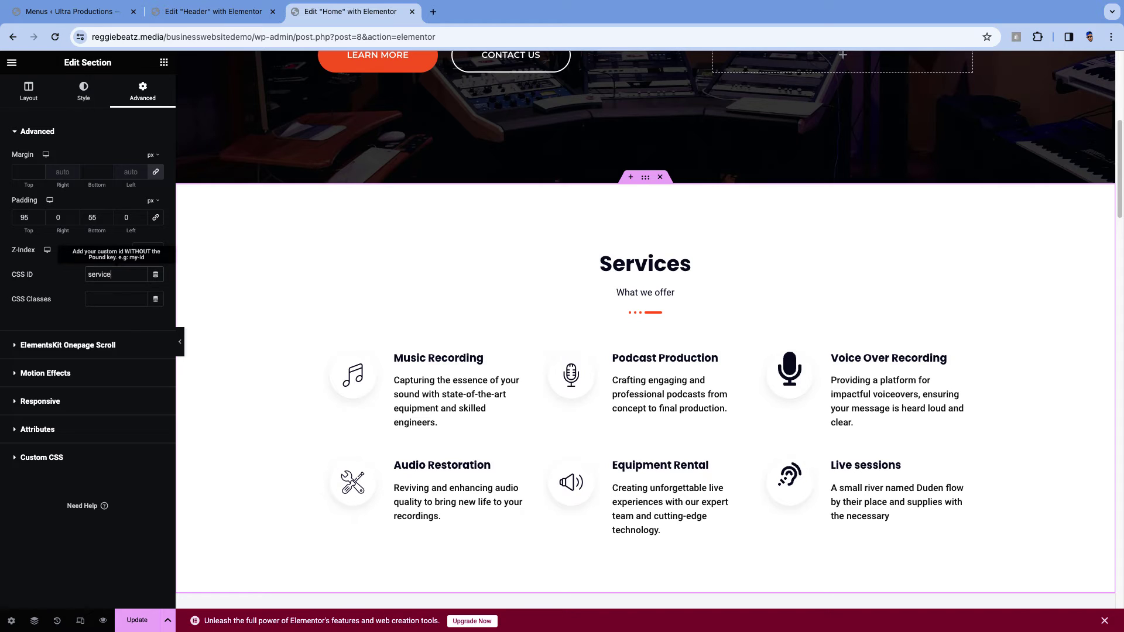
key(super+r)
click(524, 241)
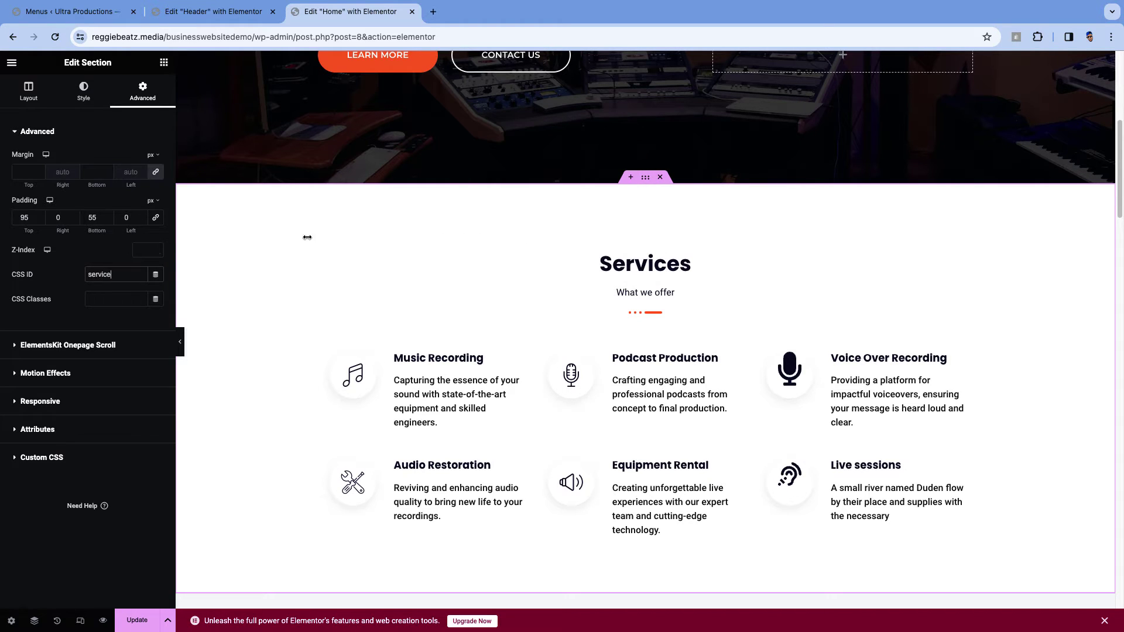
double_click(130, 280)
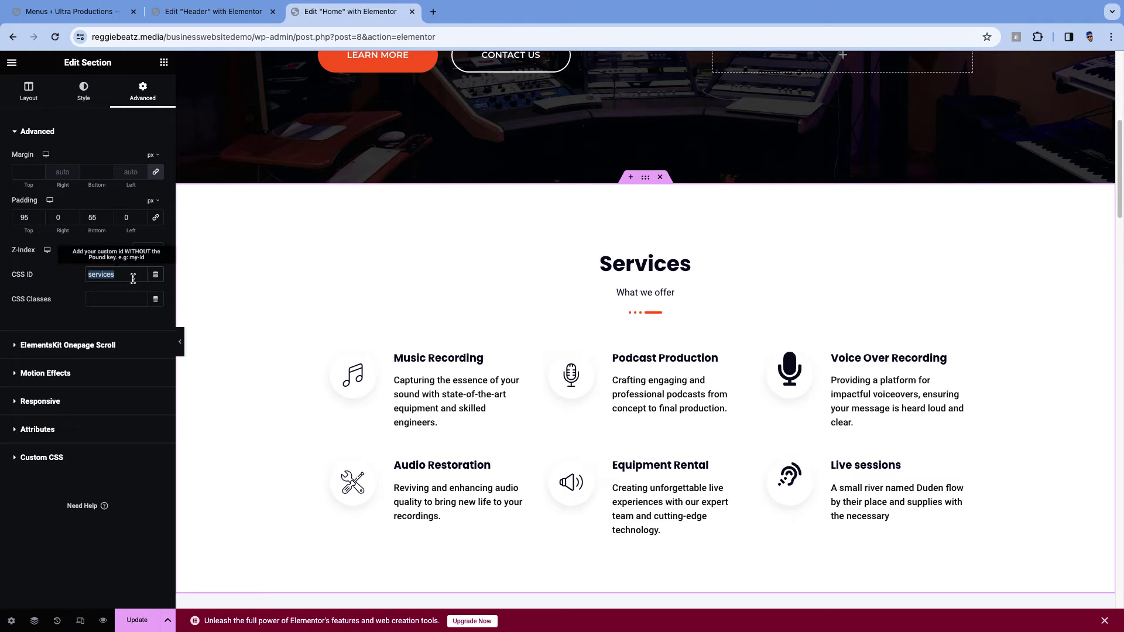
click(139, 620)
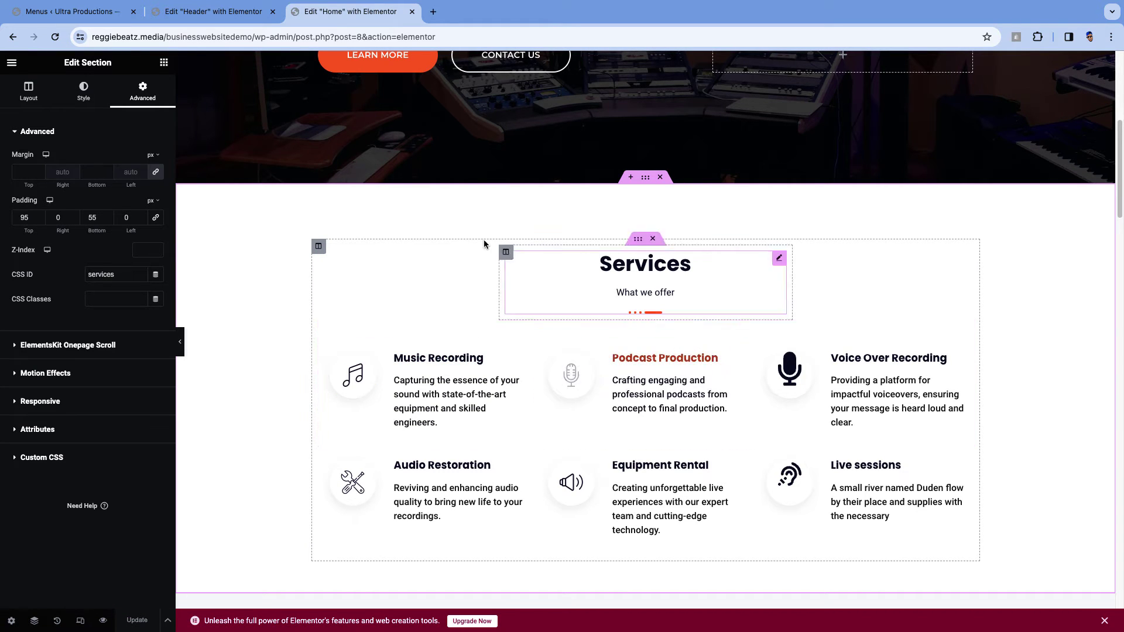
click(77, 17)
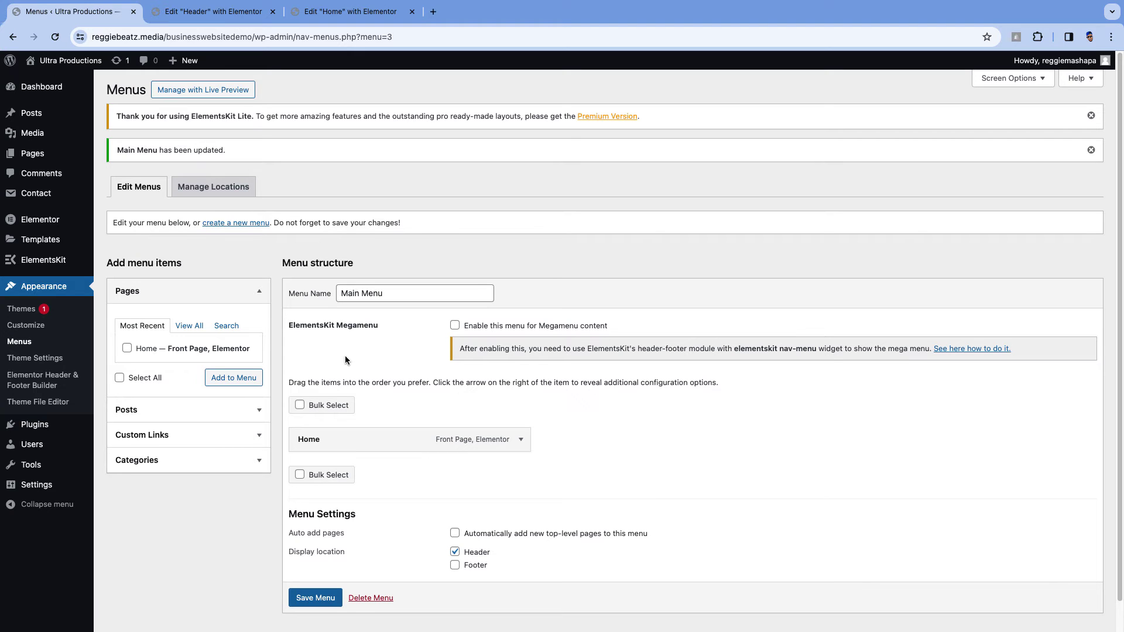
Add a custom link with URL #services and link text Services to Main Menu, then save
scroll(442, 259, down, 1)
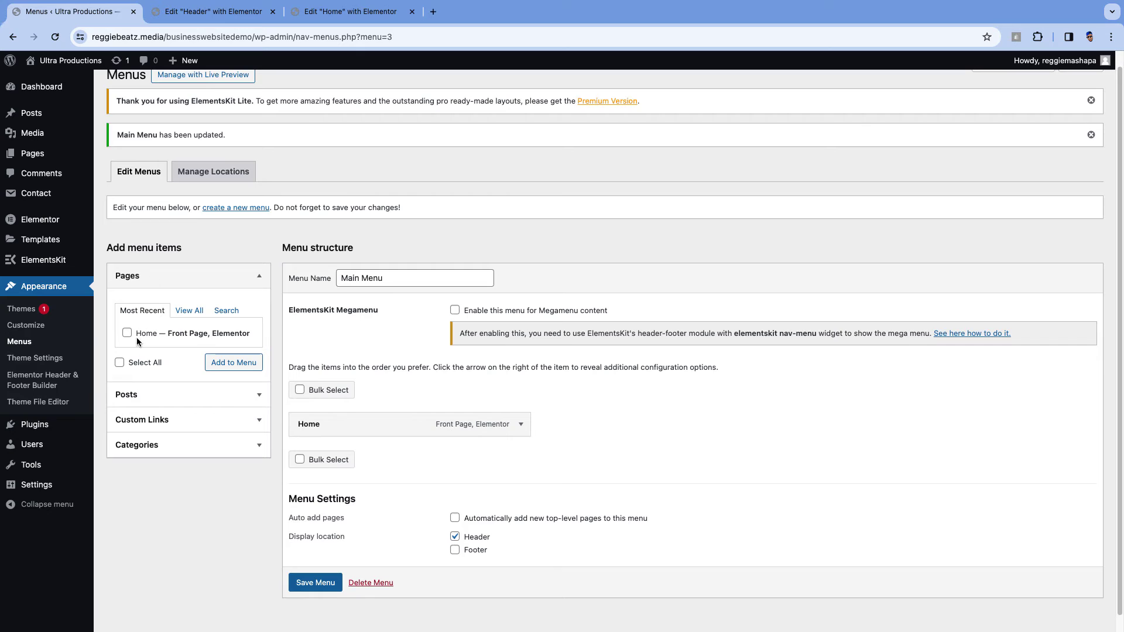
click(206, 420)
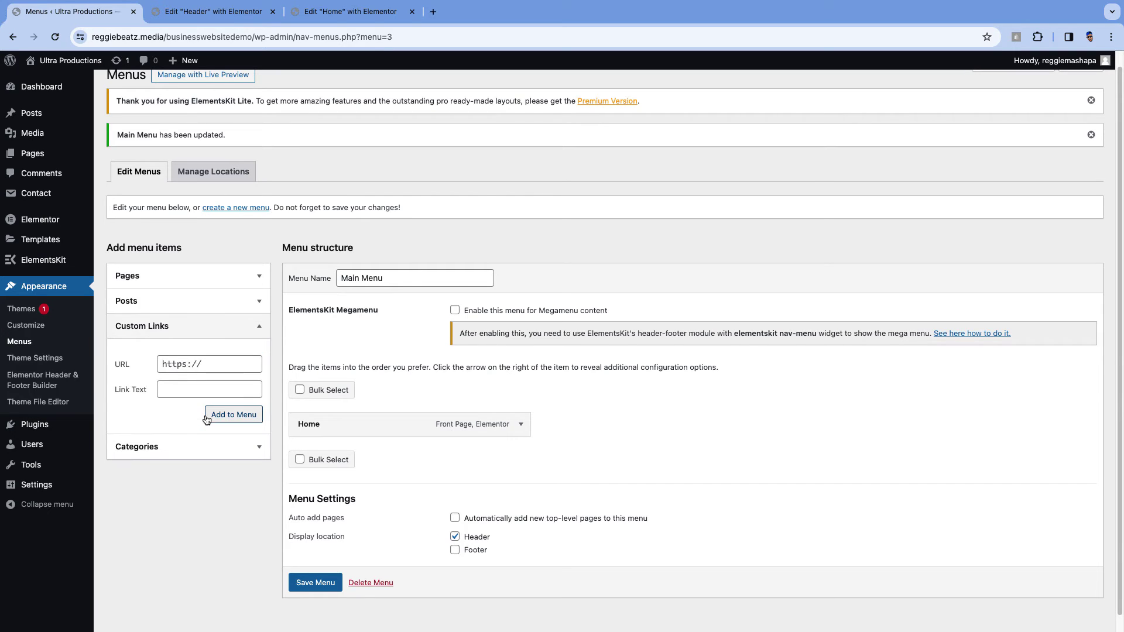
click(206, 359)
text(#)
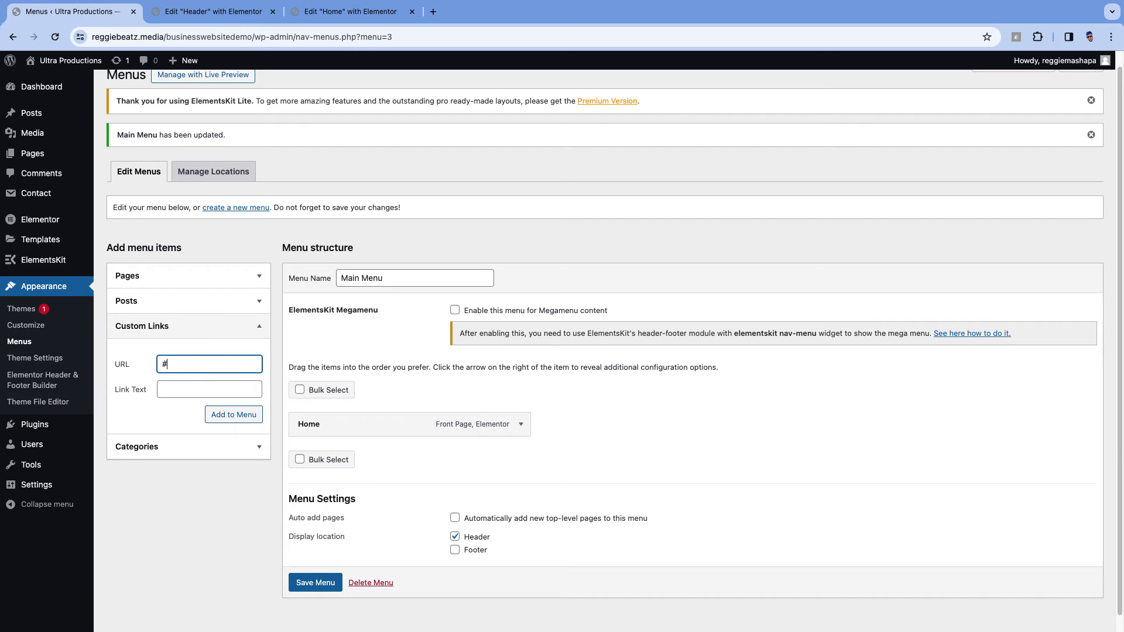
text(services)
click(354, 12)
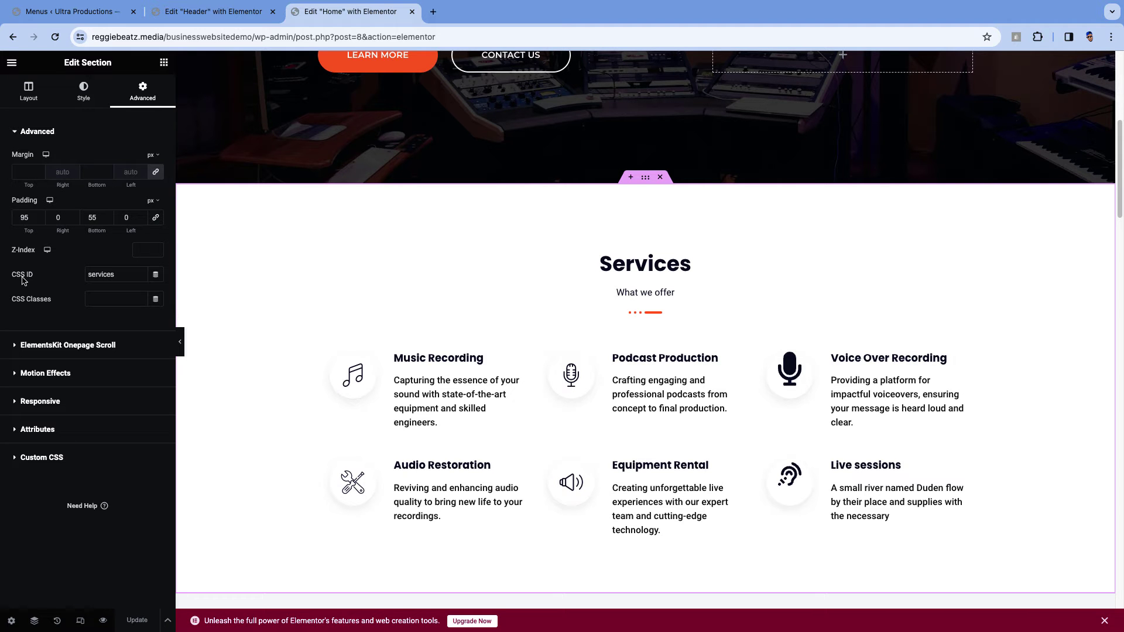
click(63, 11)
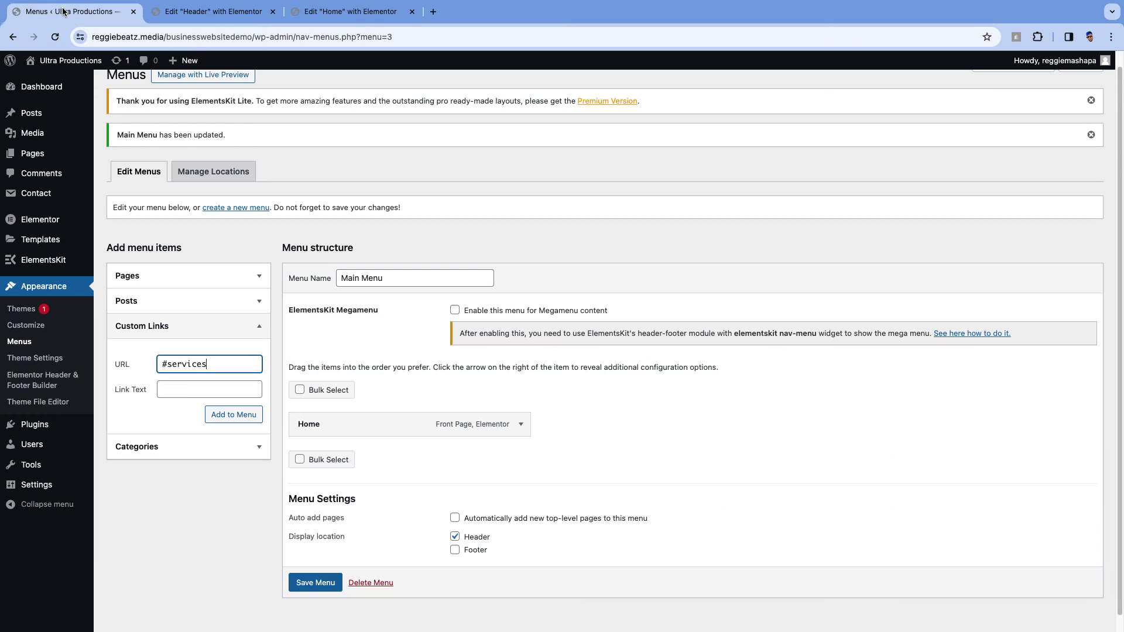
click(192, 391)
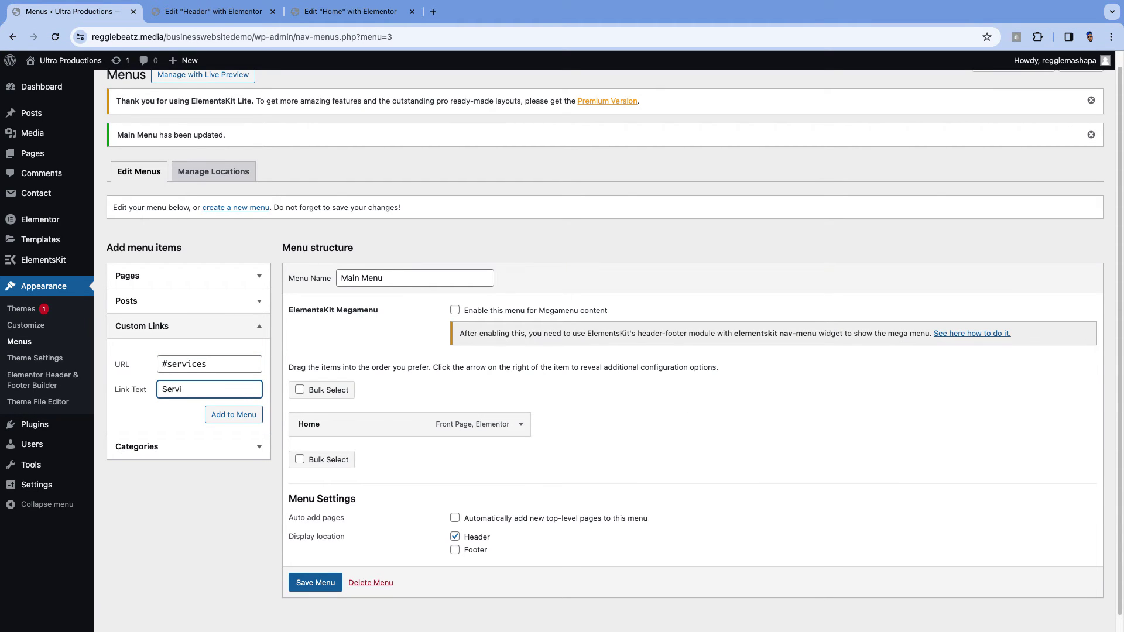
text(Services)
click(229, 414)
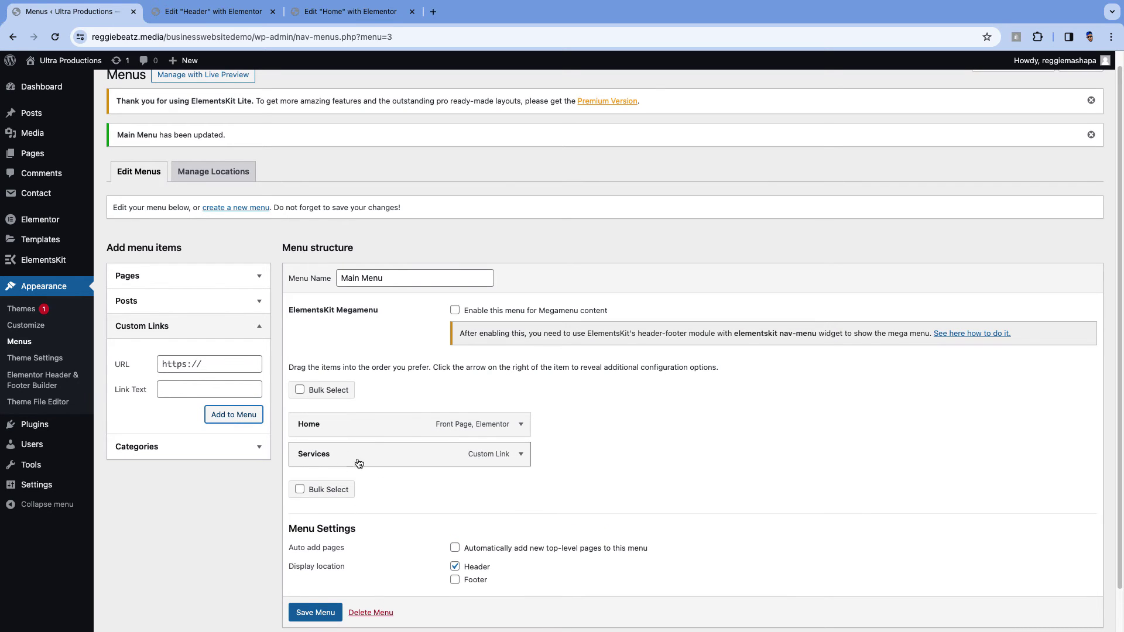
click(323, 613)
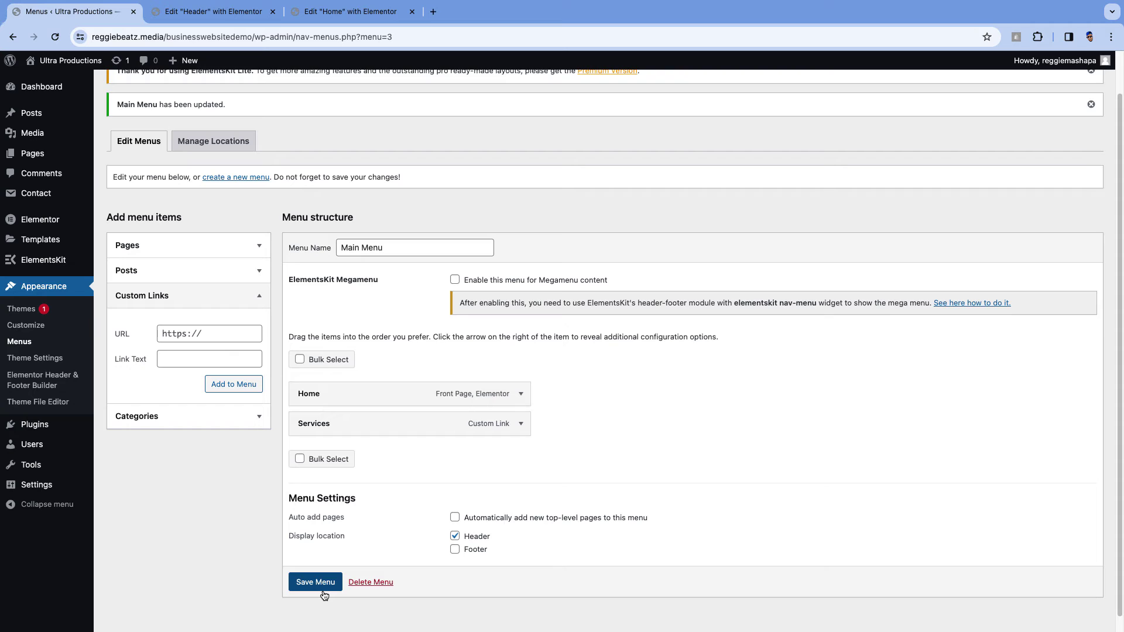
click(323, 591)
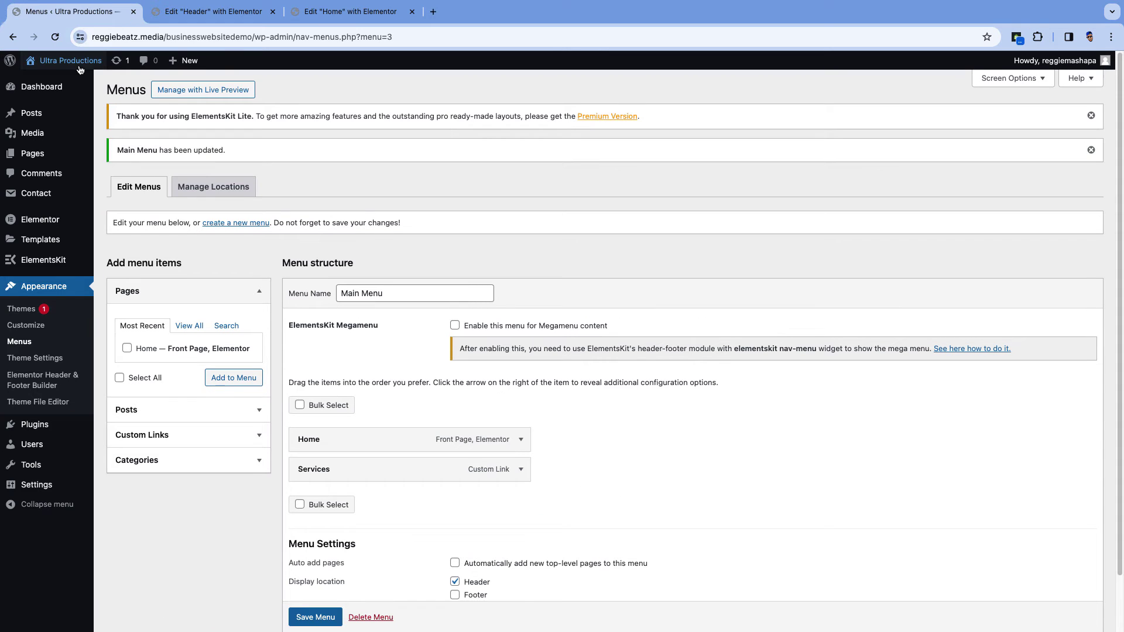
Open the live site in a new tab from Visit Site
mouse_move(61, 62)
right_click(69, 80)
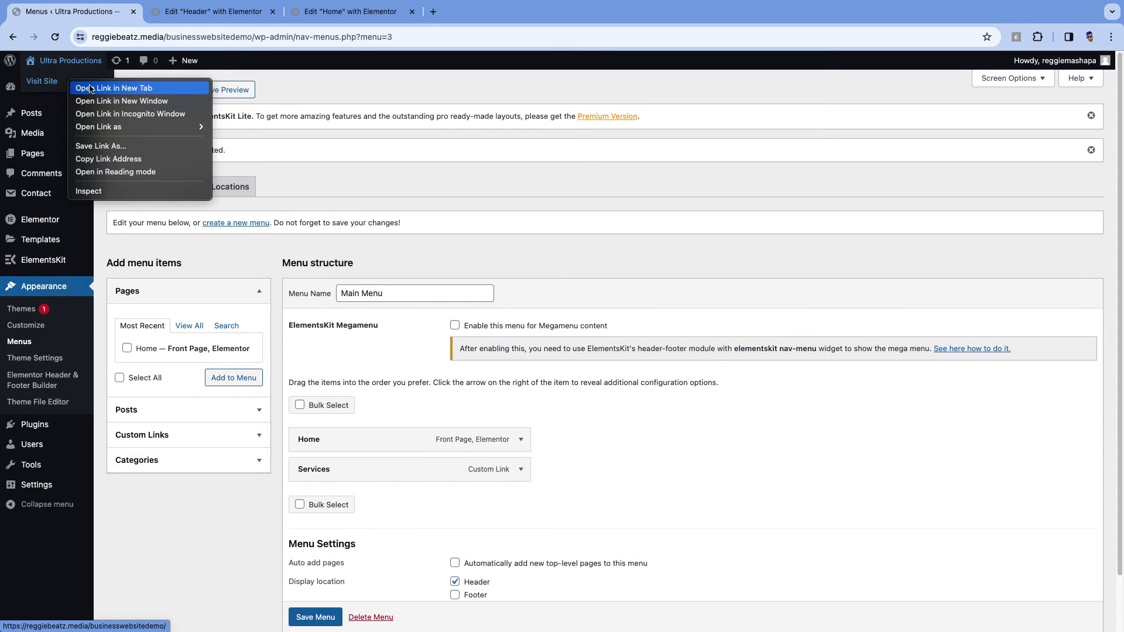
click(90, 89)
click(190, 10)
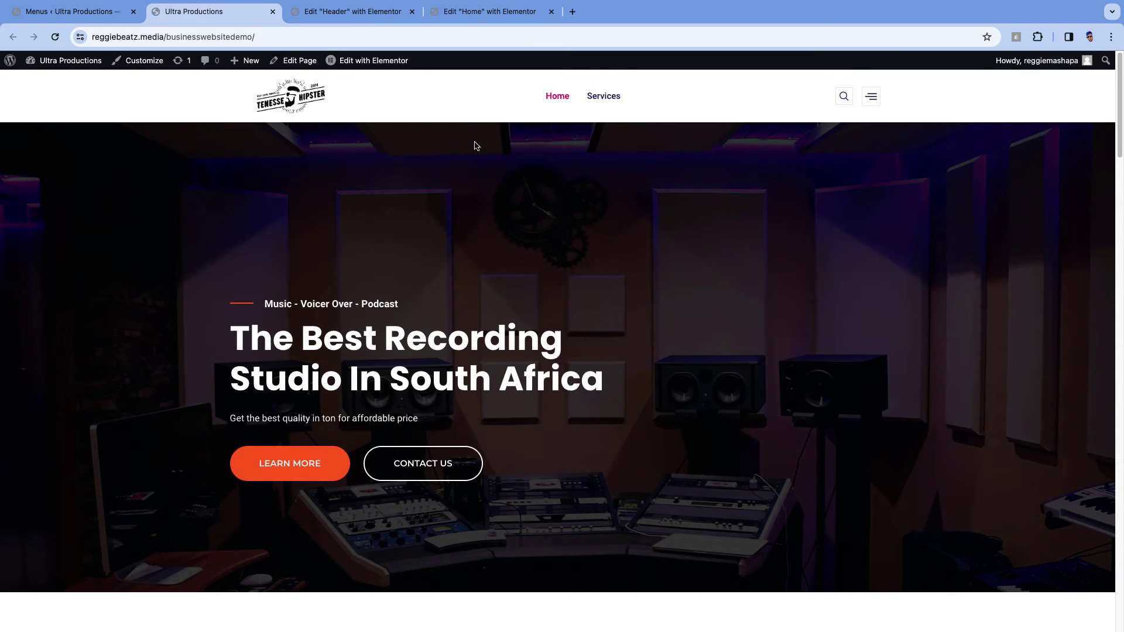
Confirm the header's Services link jumps to the Services section, then return to the Edit Home tab
click(611, 107)
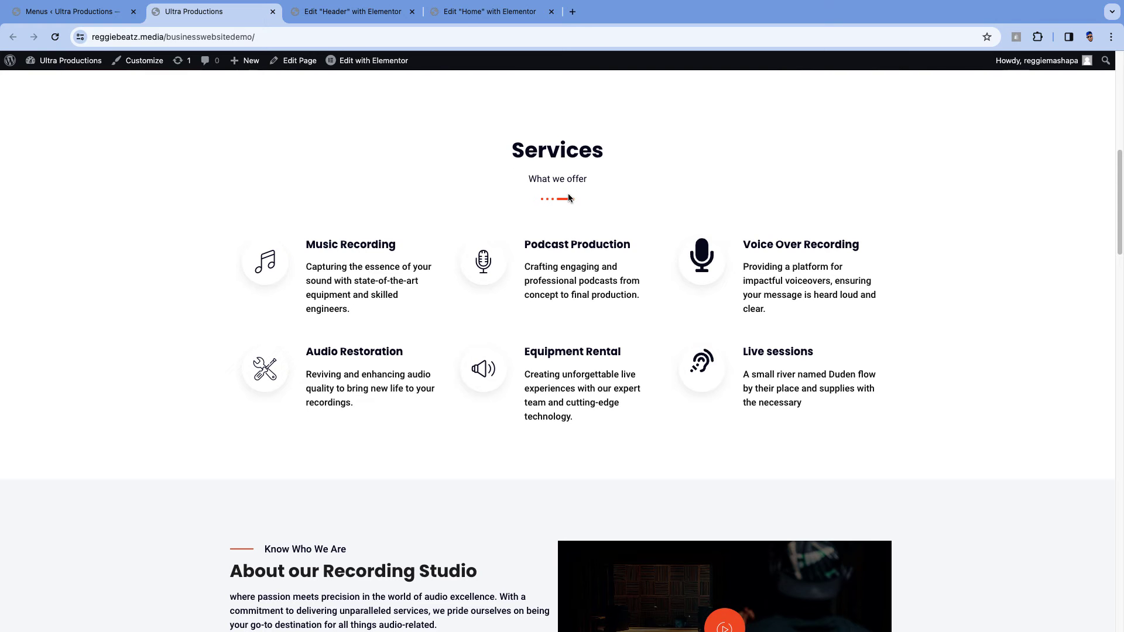
scroll(570, 197, up, 1)
scroll(570, 198, down, 4)
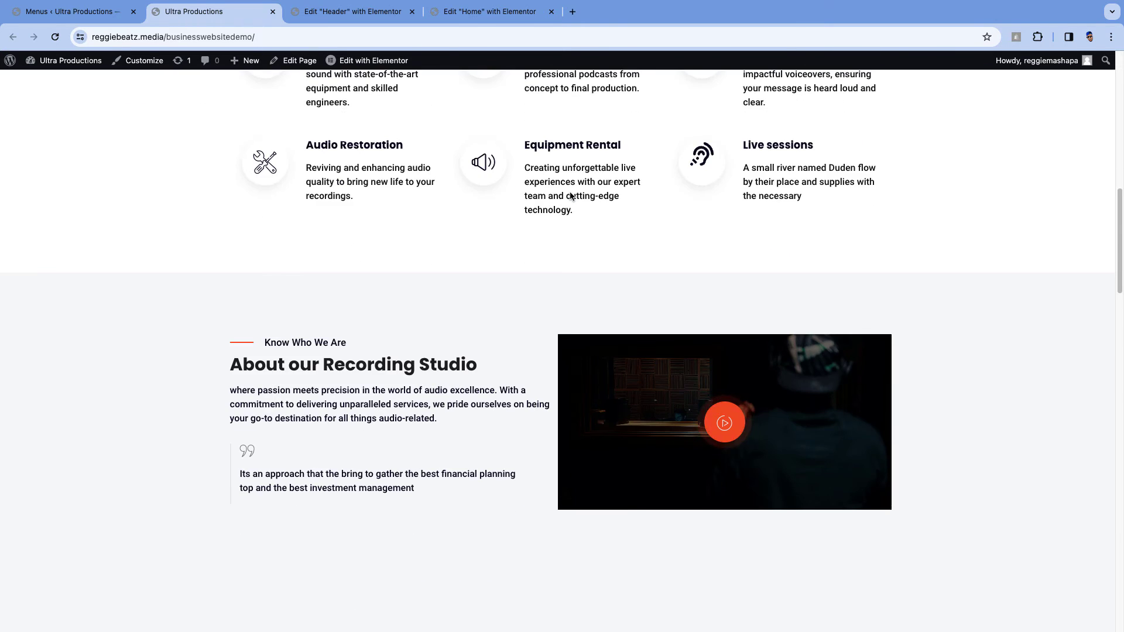
scroll(570, 197, down, 6)
scroll(494, 193, up, 4)
scroll(494, 193, down, 4)
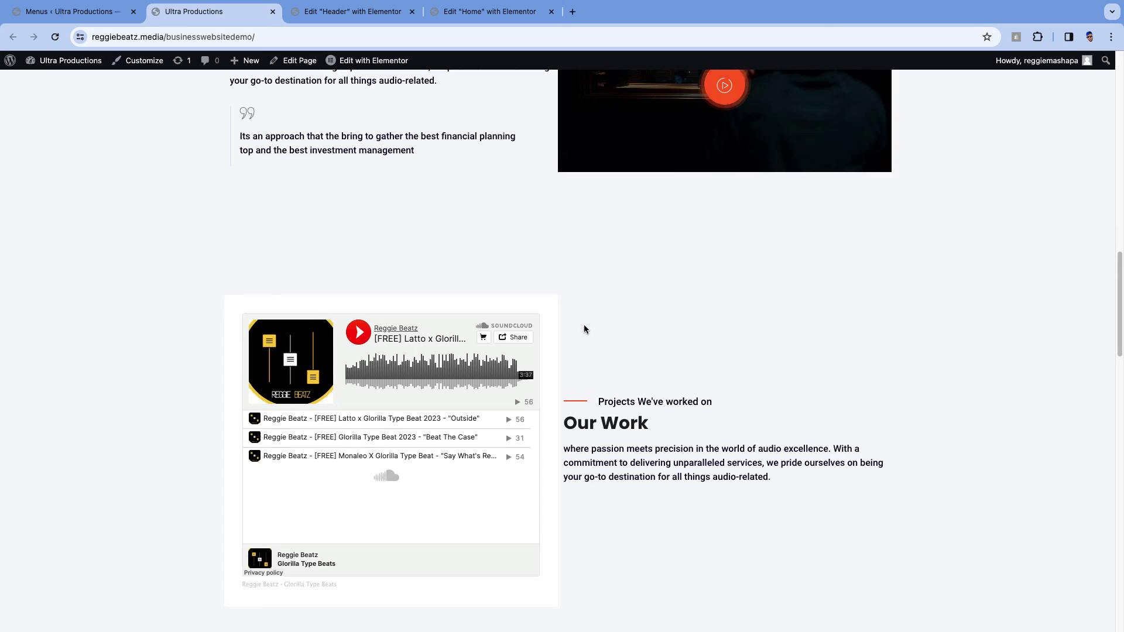
scroll(583, 329, down, 12)
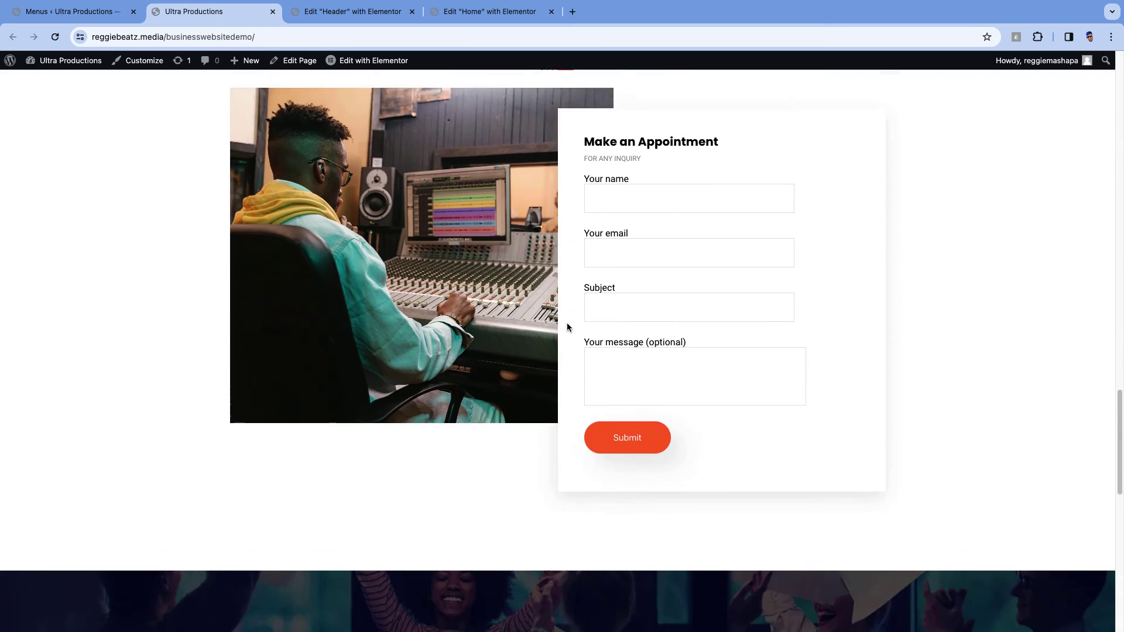
scroll(567, 327, up, 10)
scroll(640, 271, up, 6)
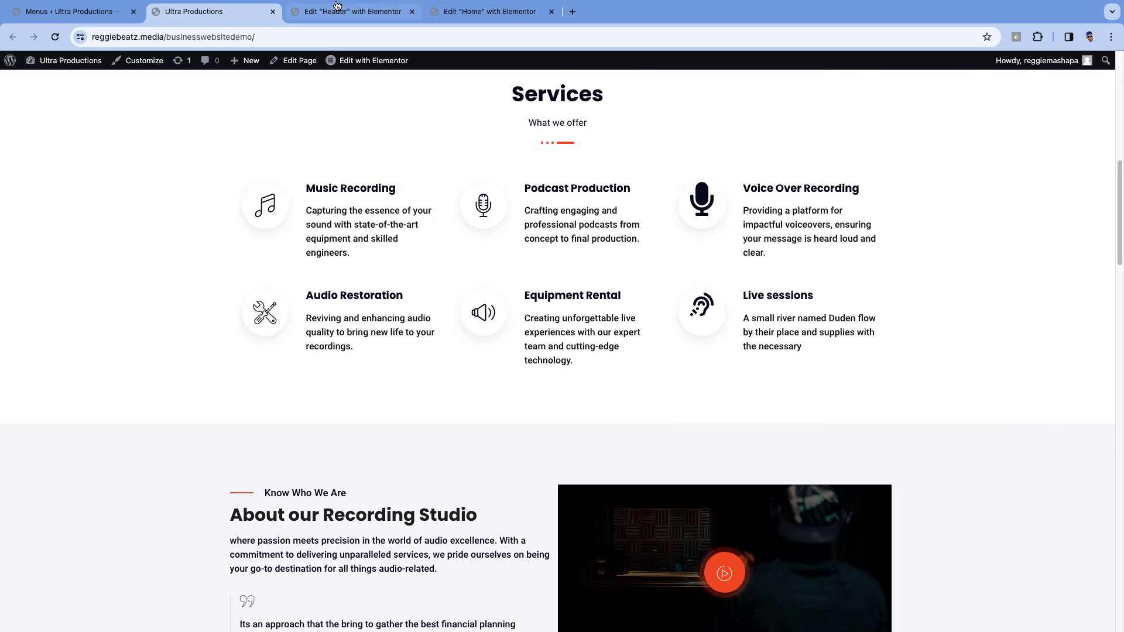
click(530, 12)
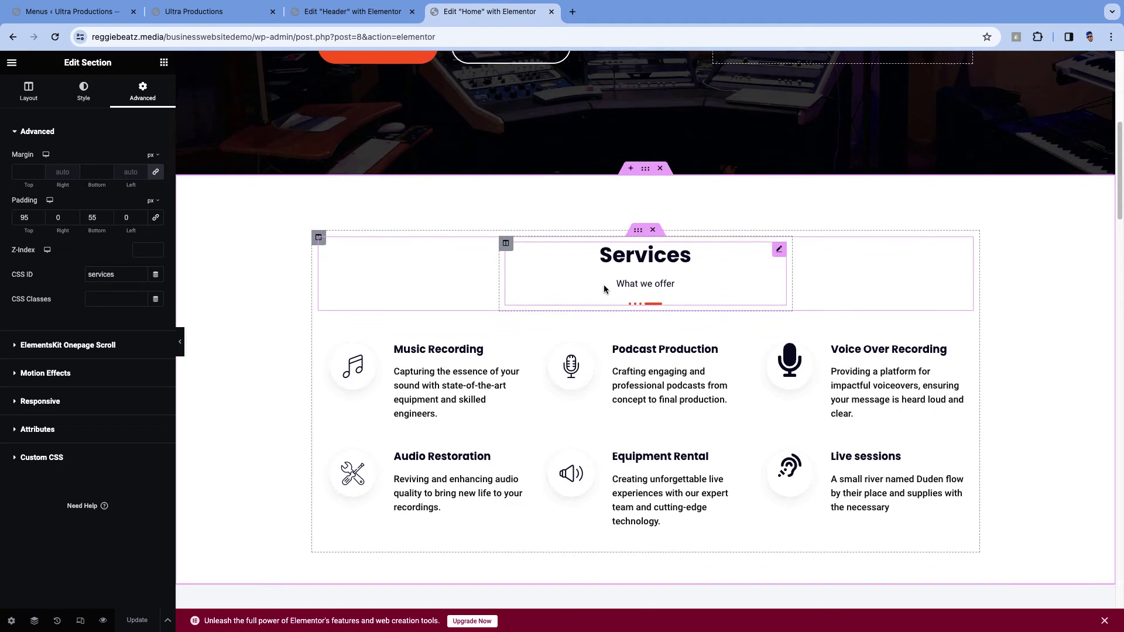
Give the About section the CSS ID 'about' in its Advanced settings
scroll(603, 287, down, 5)
click(645, 265)
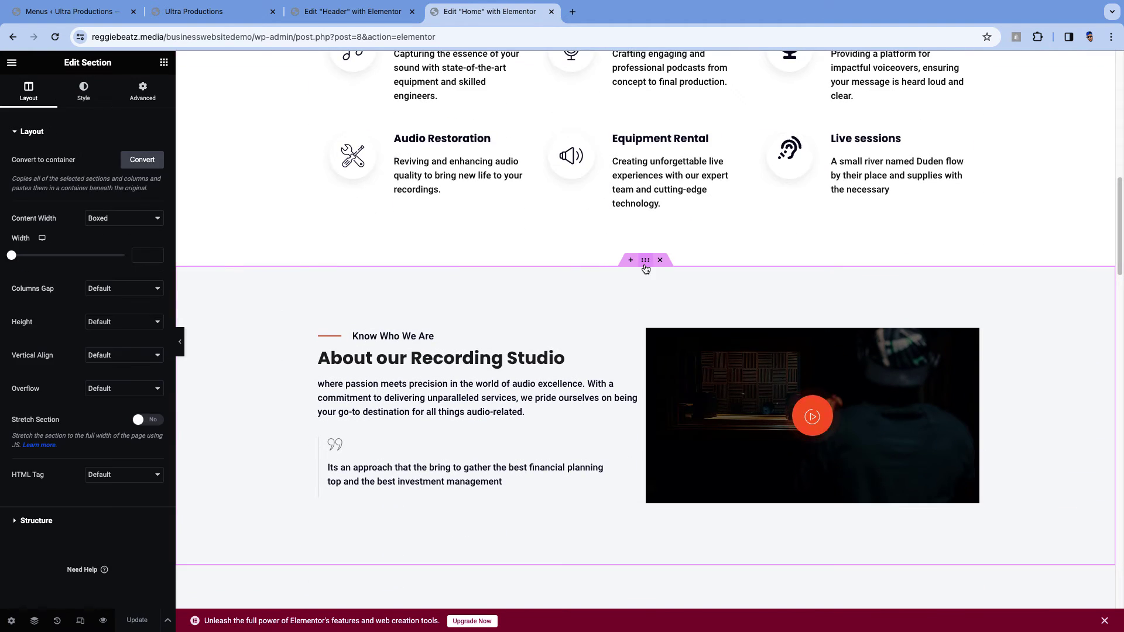
click(144, 94)
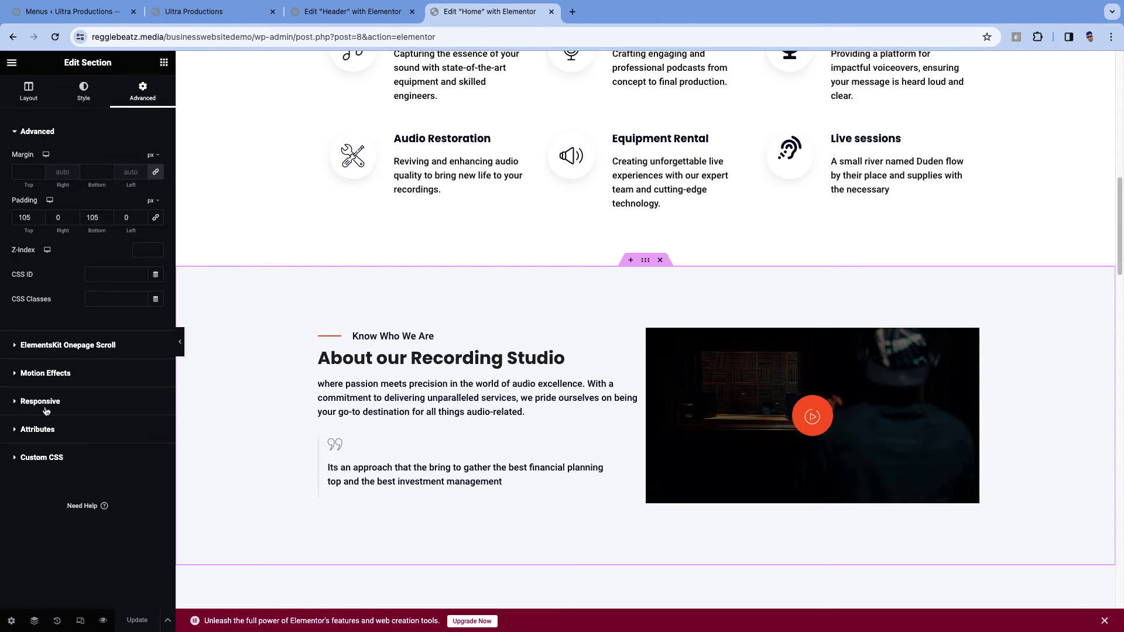
click(98, 275)
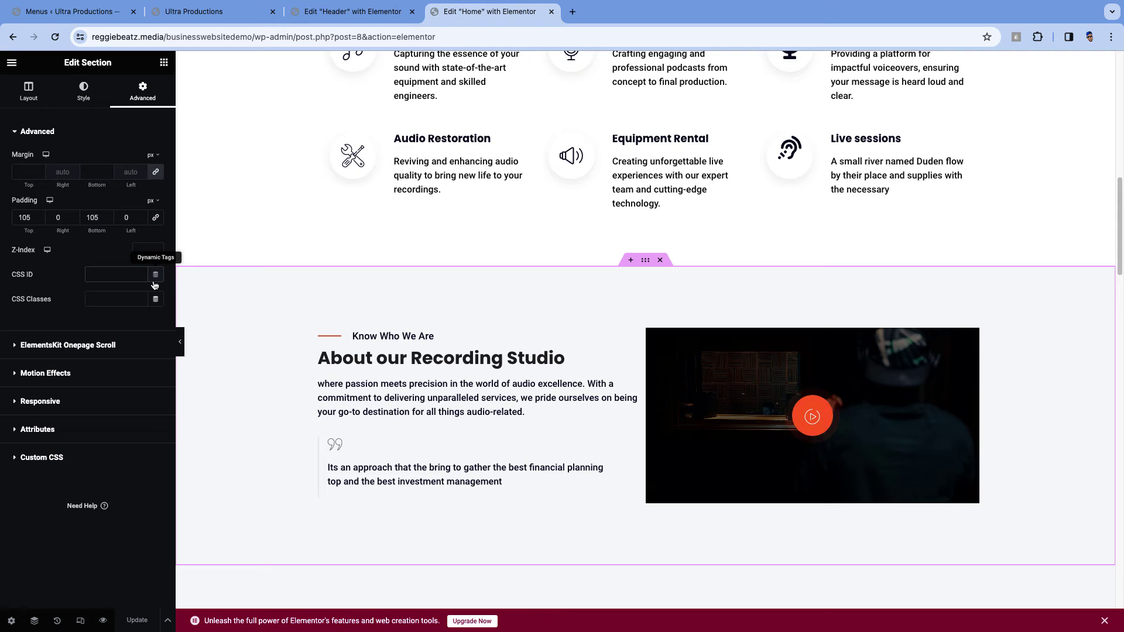
text(about)
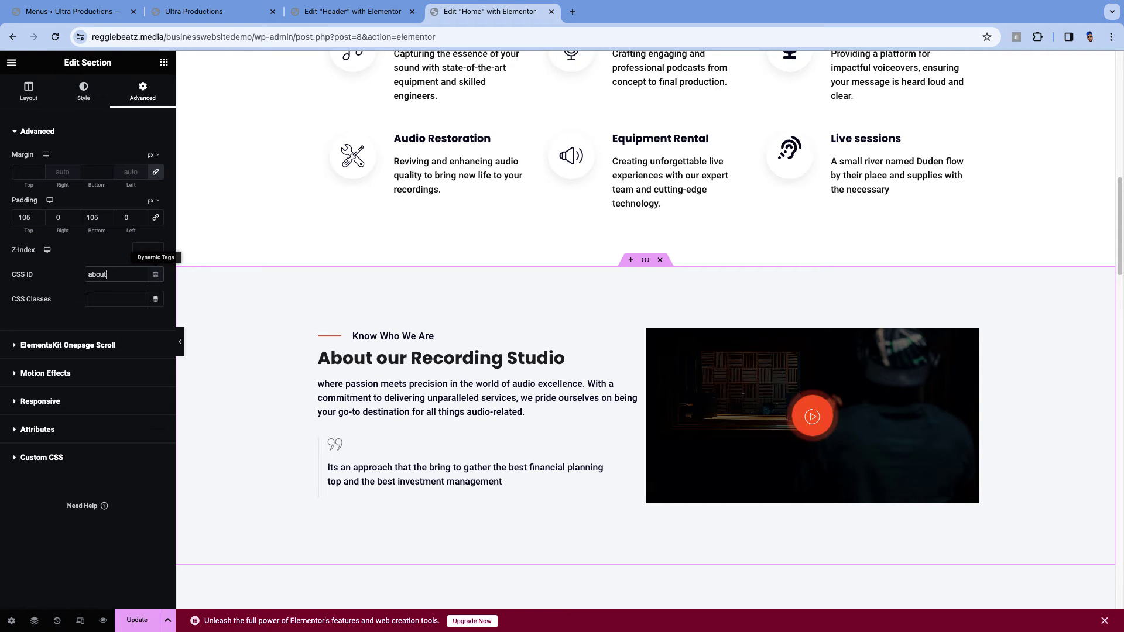
Select the Our Work section and give it the CSS ID 'work'
scroll(351, 316, down, 5)
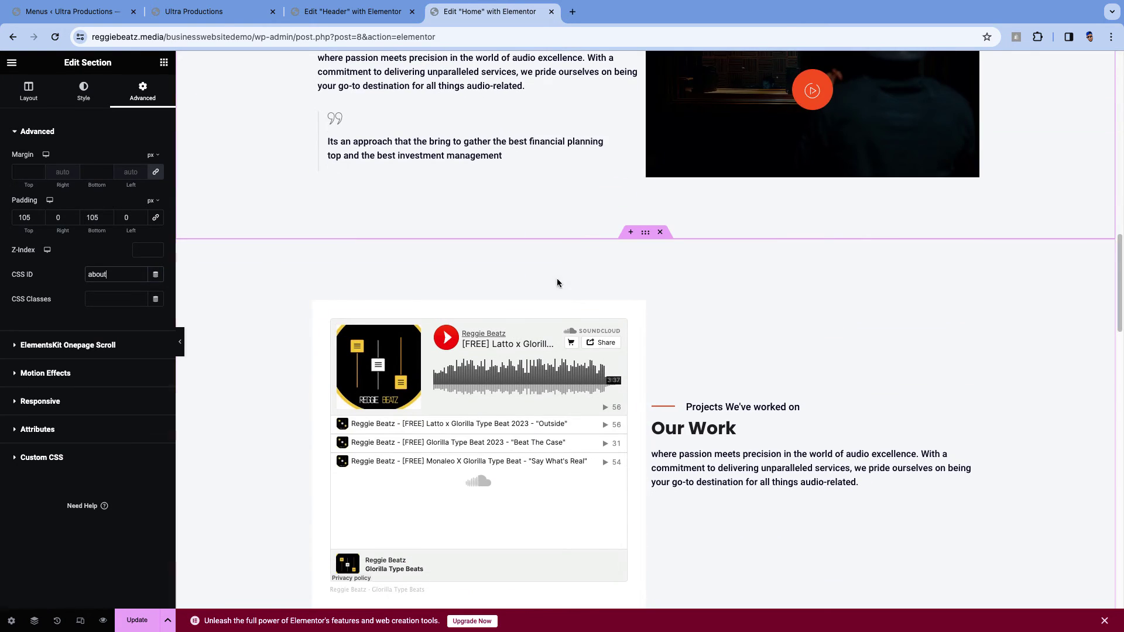
click(645, 234)
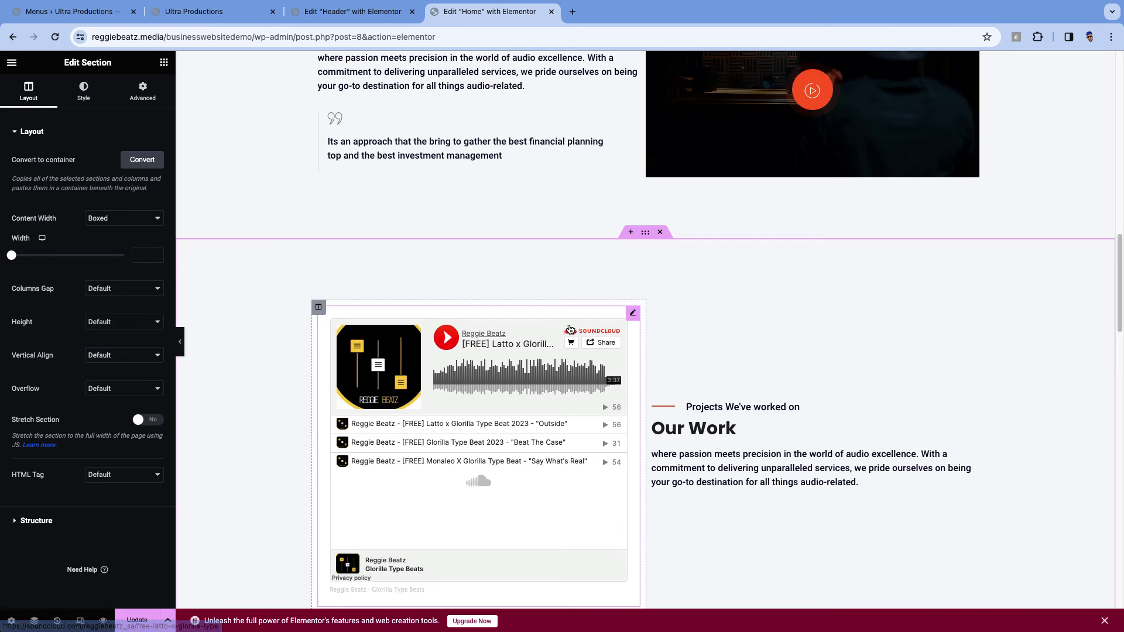
scroll(575, 325, down, 3)
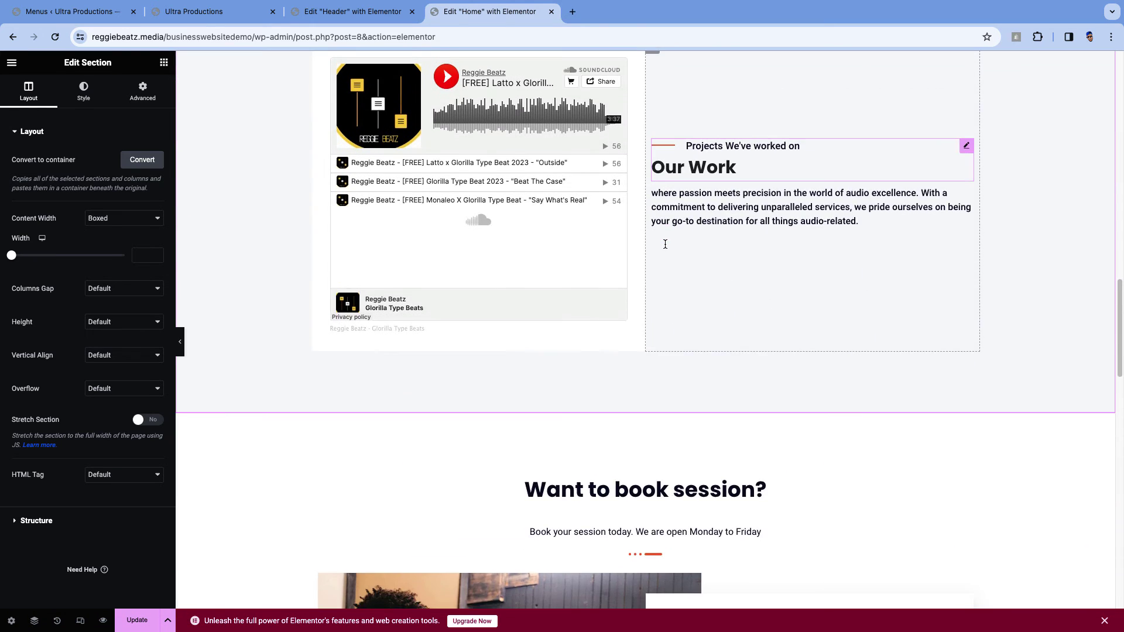
scroll(665, 245, up, 2)
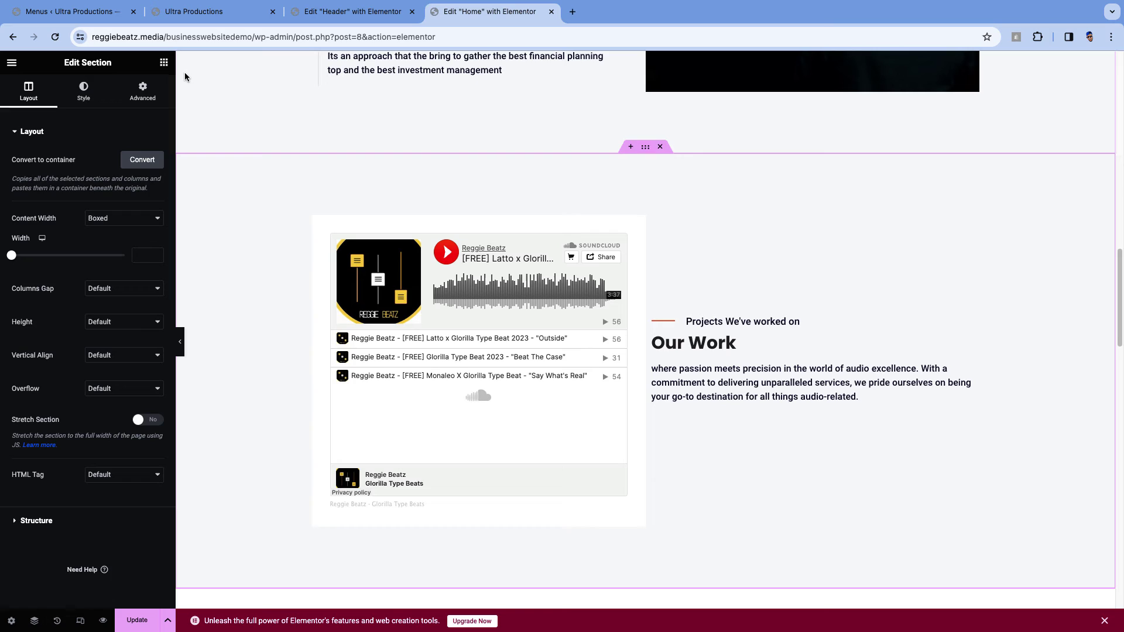
click(145, 101)
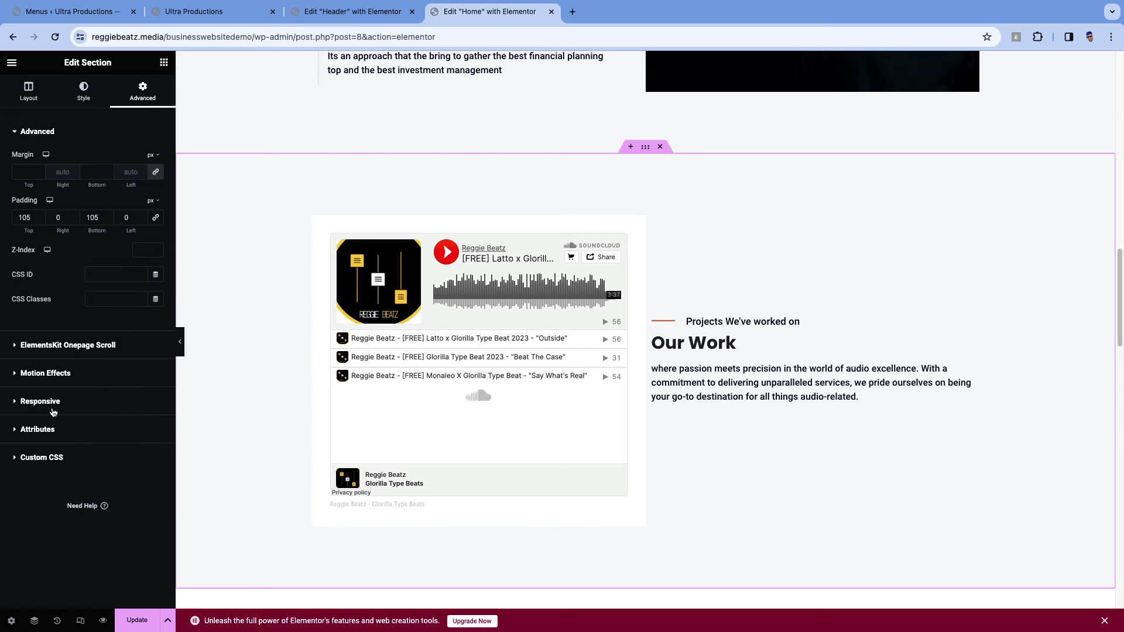
click(125, 274)
Open the booking section's Advanced settings and publish the page with the new section IDs
scroll(792, 222, down, 8)
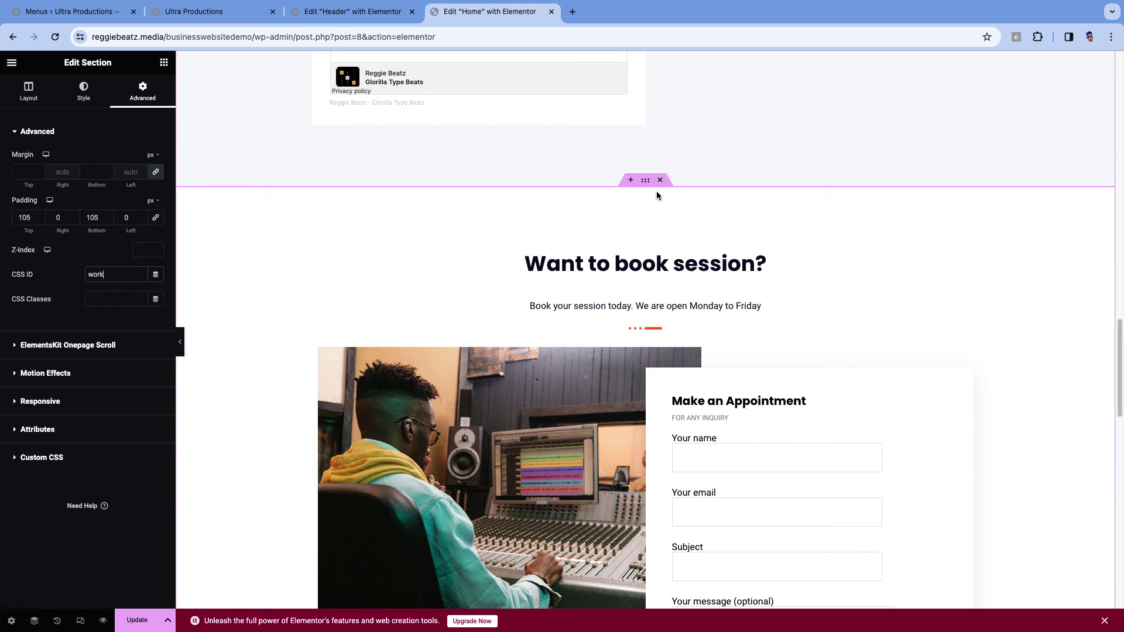
click(646, 189)
click(143, 90)
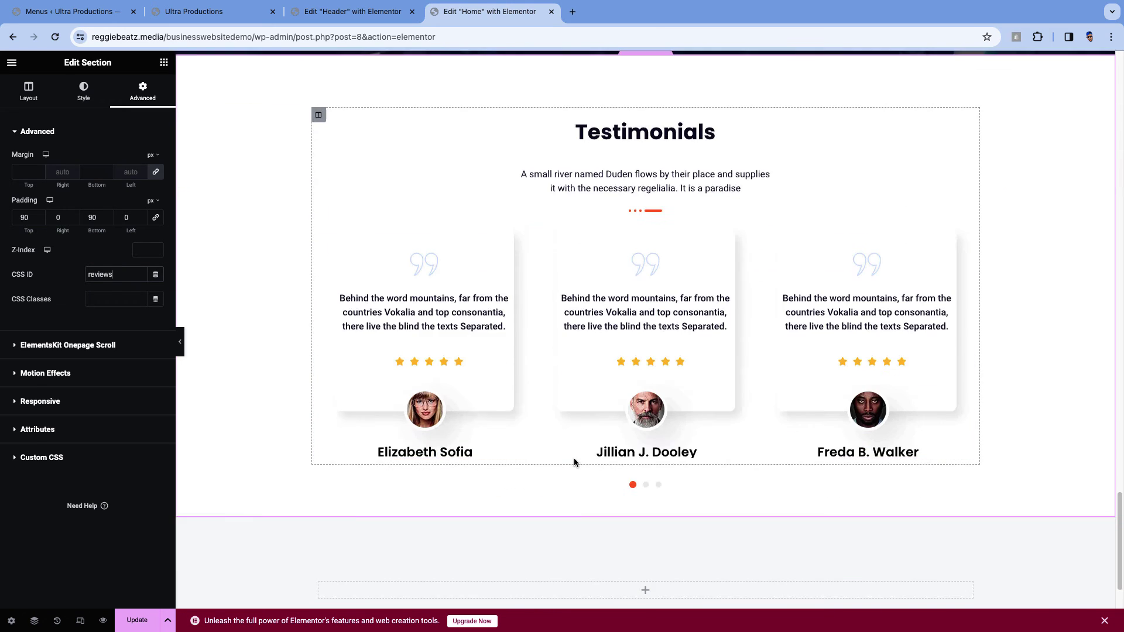
scroll(574, 458, down, 5)
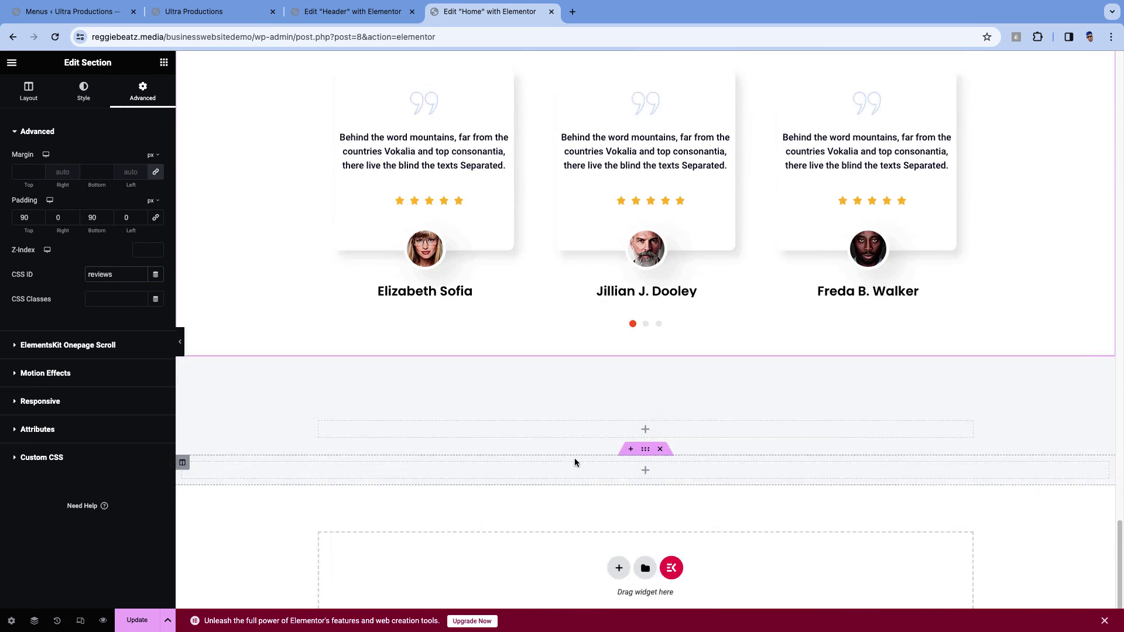
click(137, 620)
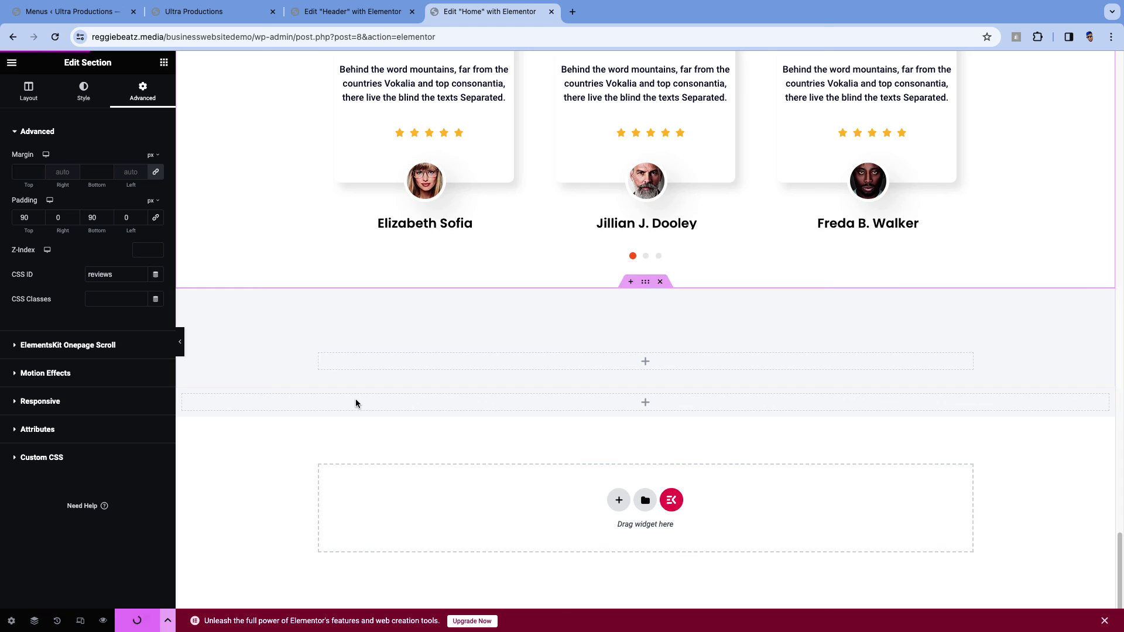
click(76, 21)
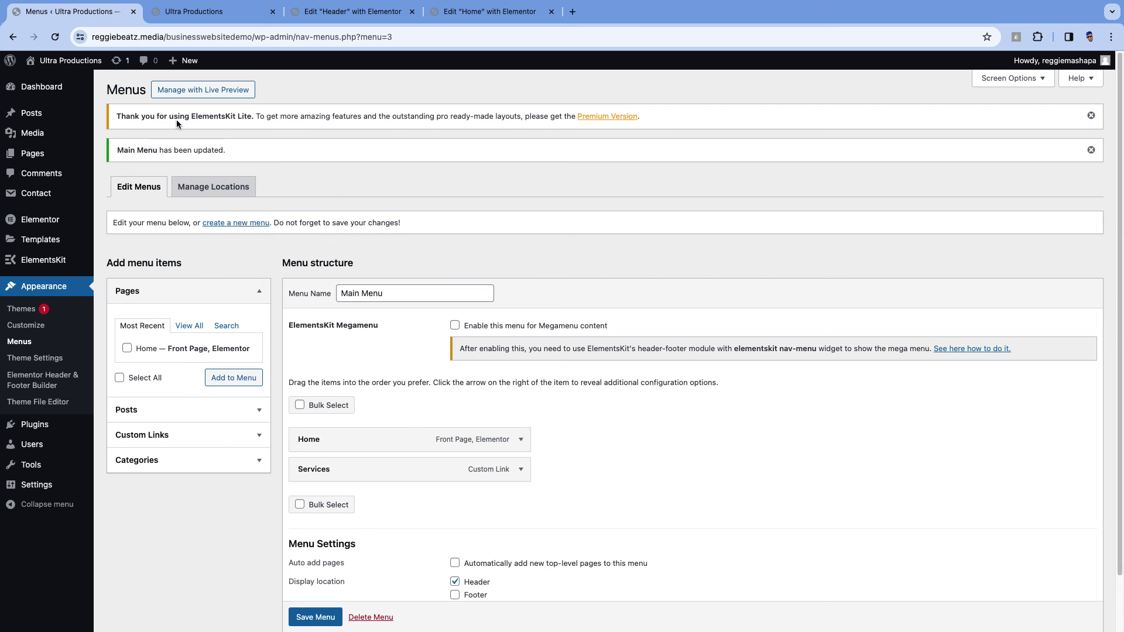
Reload the live homepage to check its sections before returning to the menu editor
click(193, 11)
key(super+r)
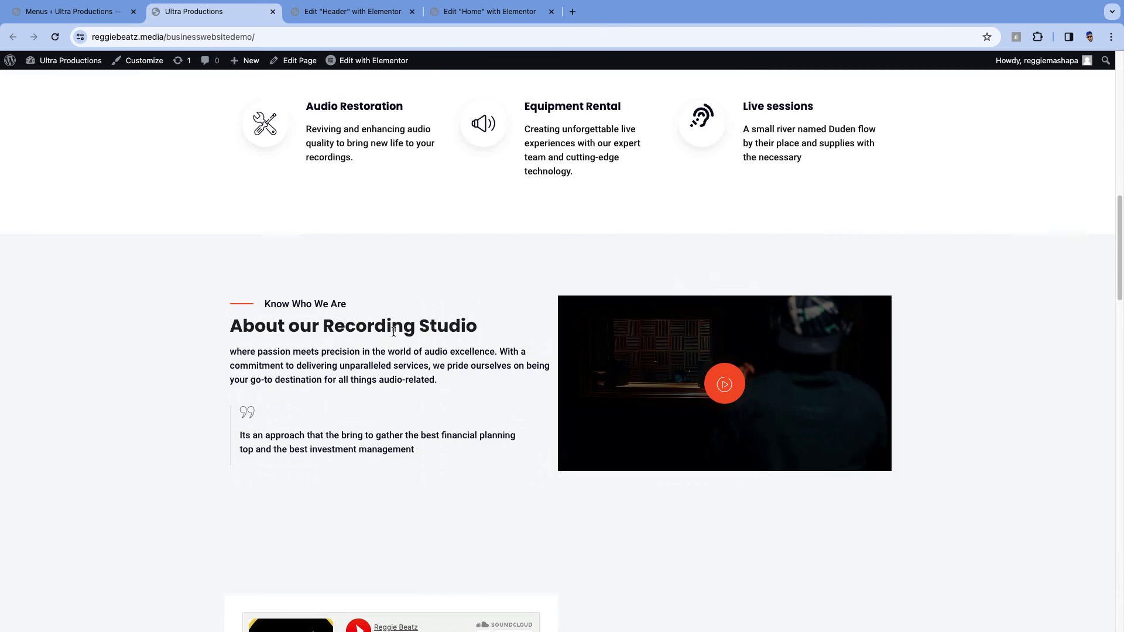
scroll(391, 333, down, 2)
click(67, 12)
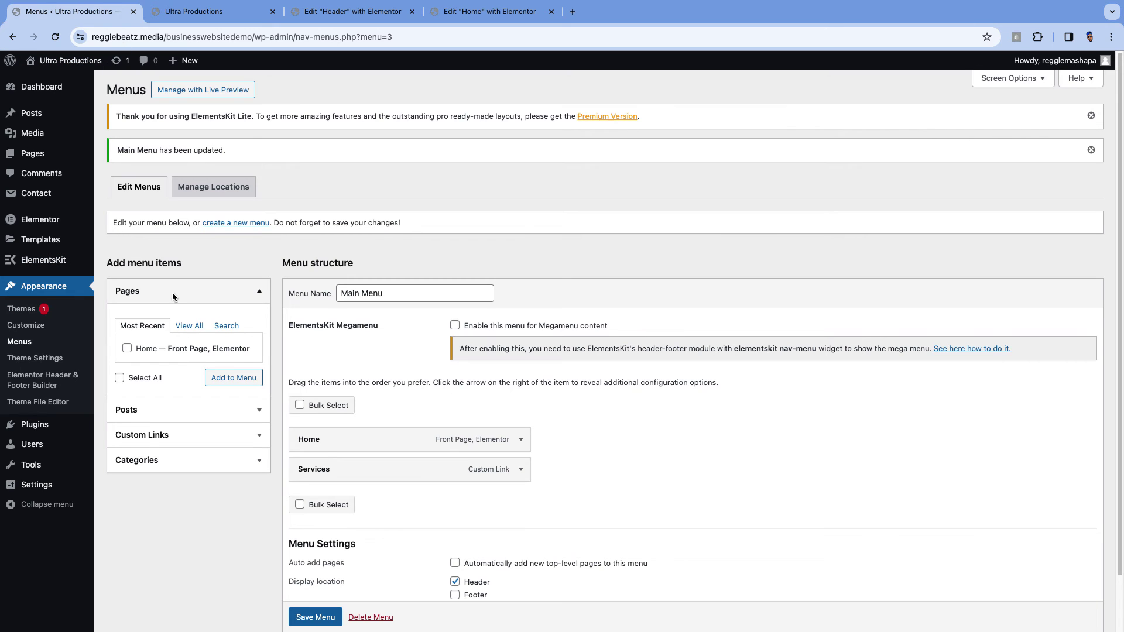
Add an About custom link to the Main Menu
click(132, 437)
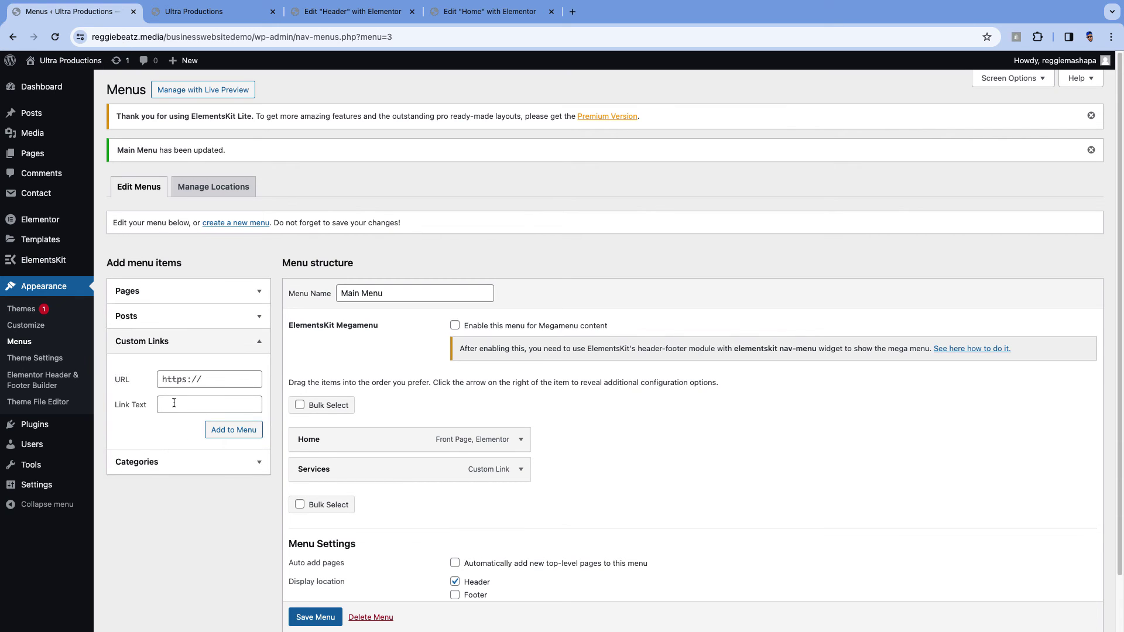
click(174, 404)
click(185, 381)
text(#)
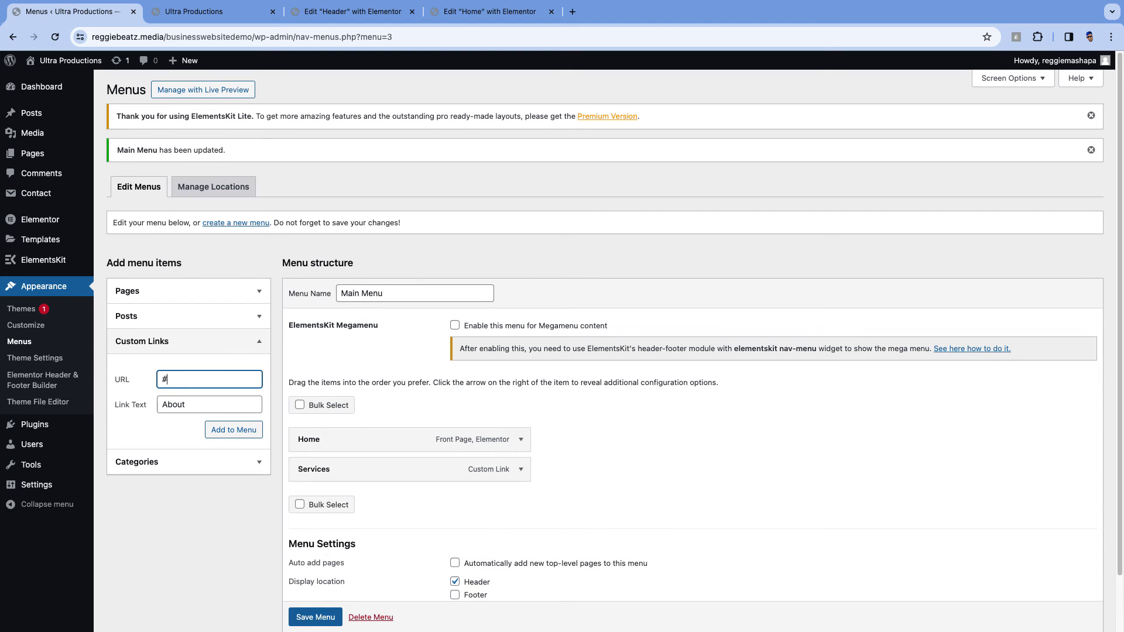
text(services)
click(225, 431)
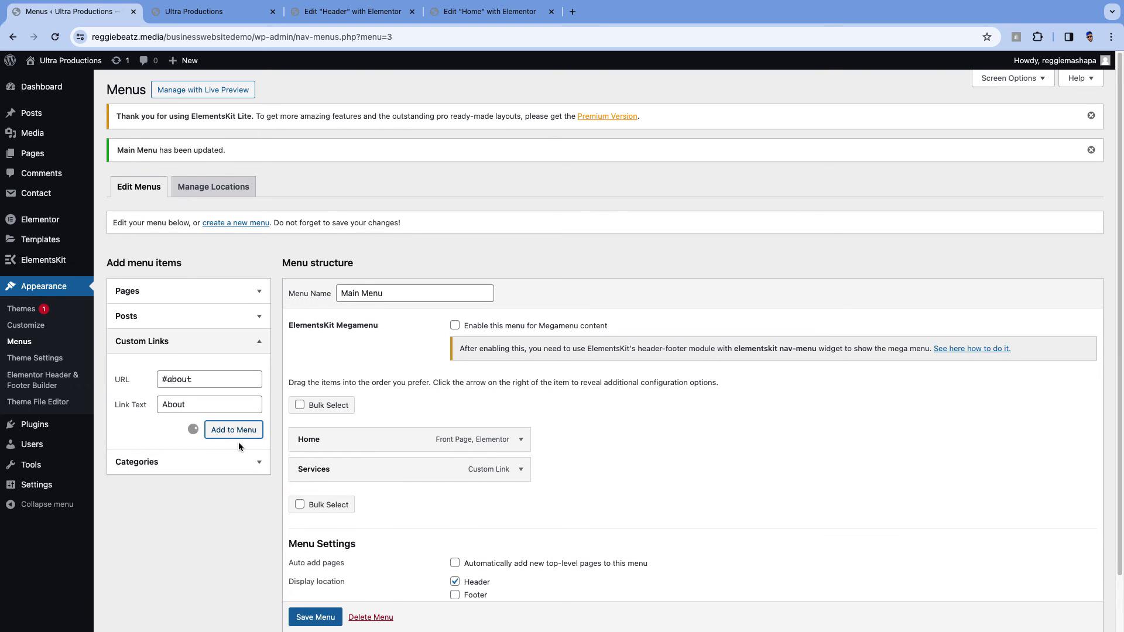
Add an 'Our Work' custom link pointing to #work
click(198, 405)
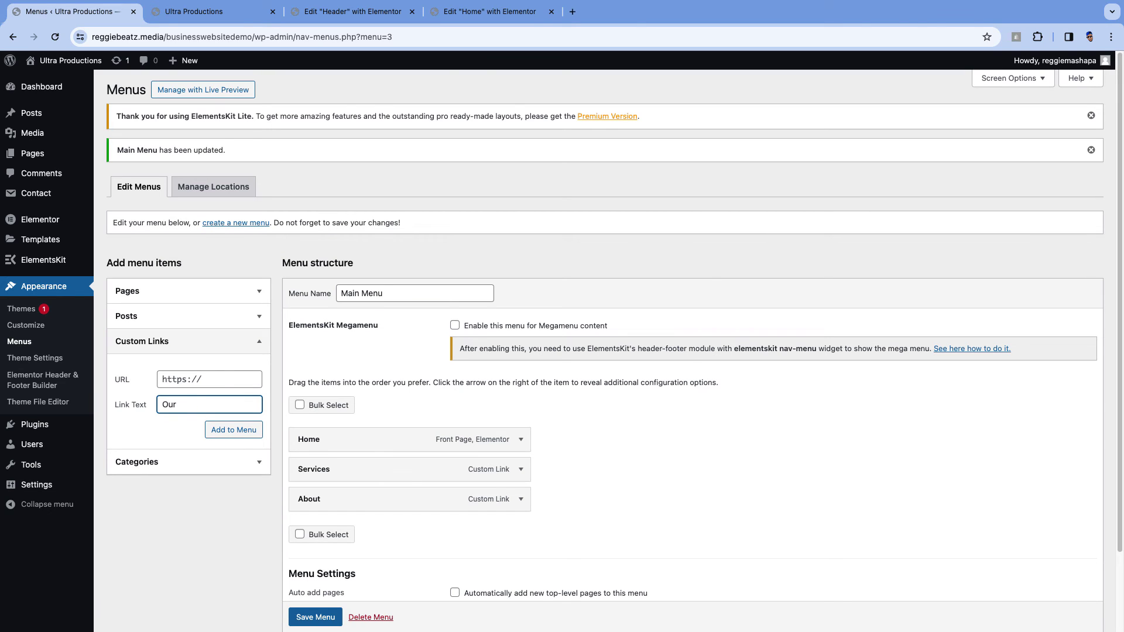
text(Our Work)
click(189, 384)
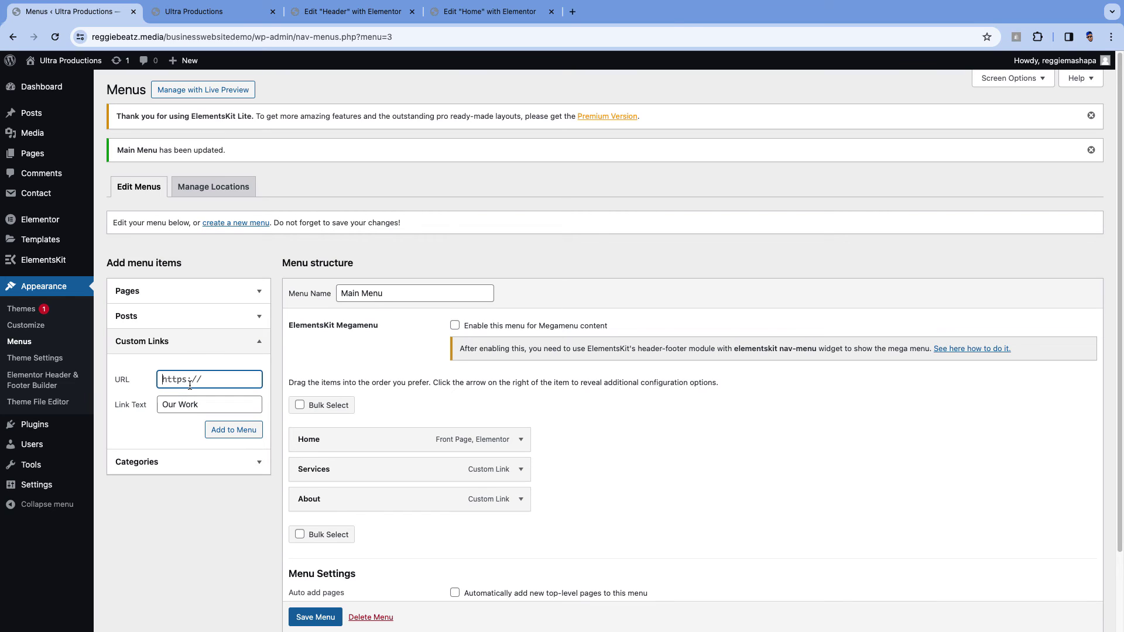
text(#work)
click(237, 432)
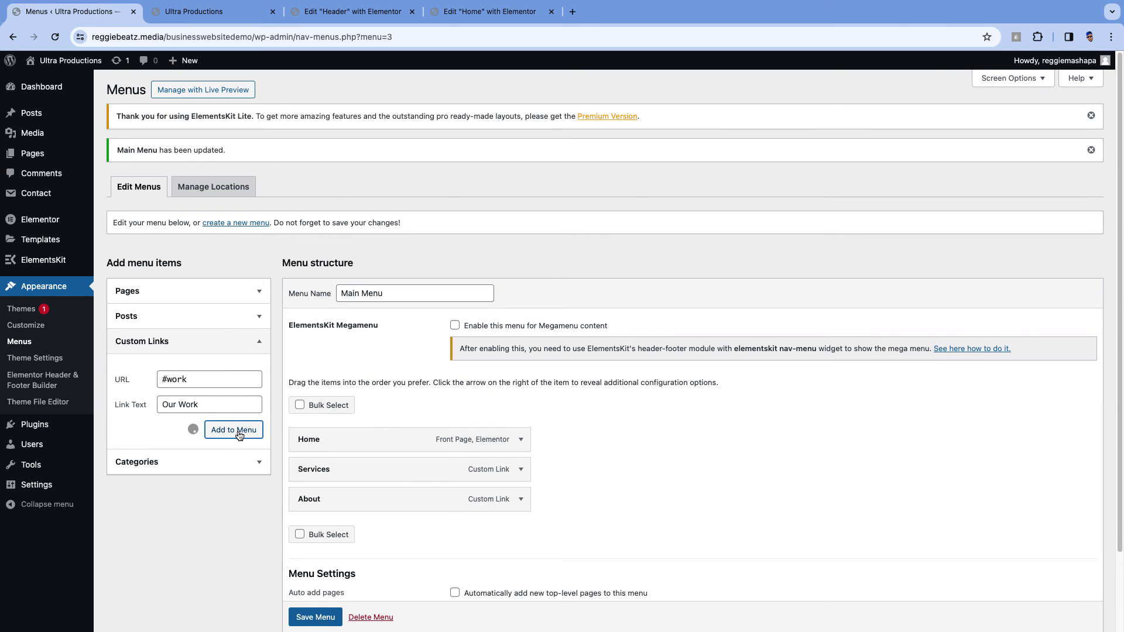
Recheck the section positions on the reloaded live homepage
click(193, 11)
scroll(437, 344, down, 5)
scroll(468, 333, down, 5)
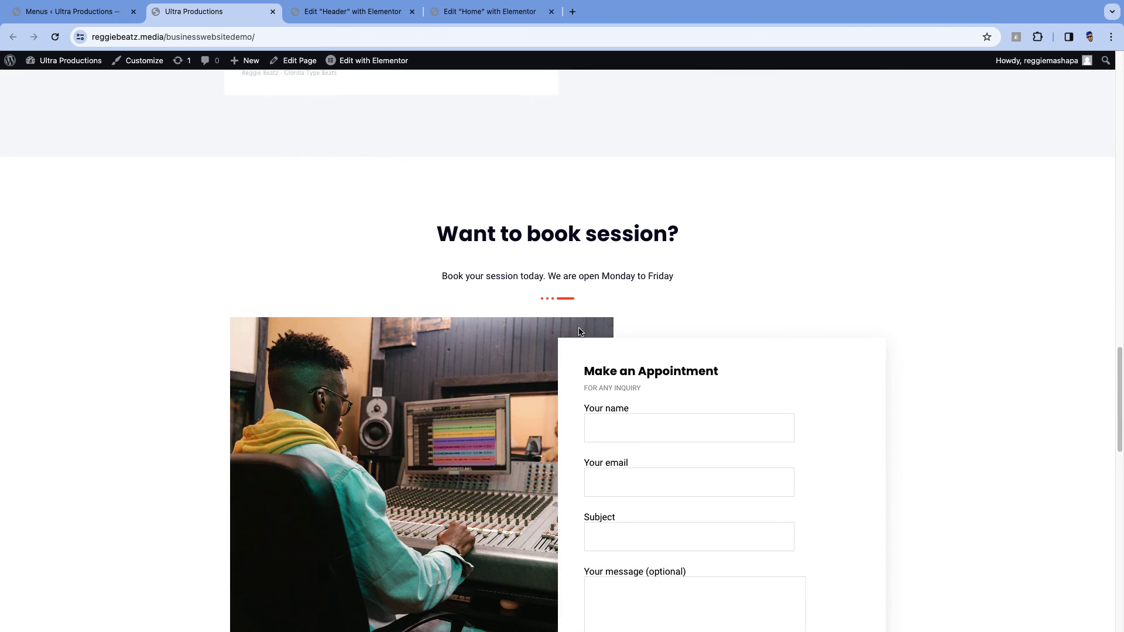
click(69, 13)
key(ctrl+Tab)
click(59, 13)
Add a 'Book A Session' link pointing to #book and save the Main Menu
scroll(352, 457, down, 3)
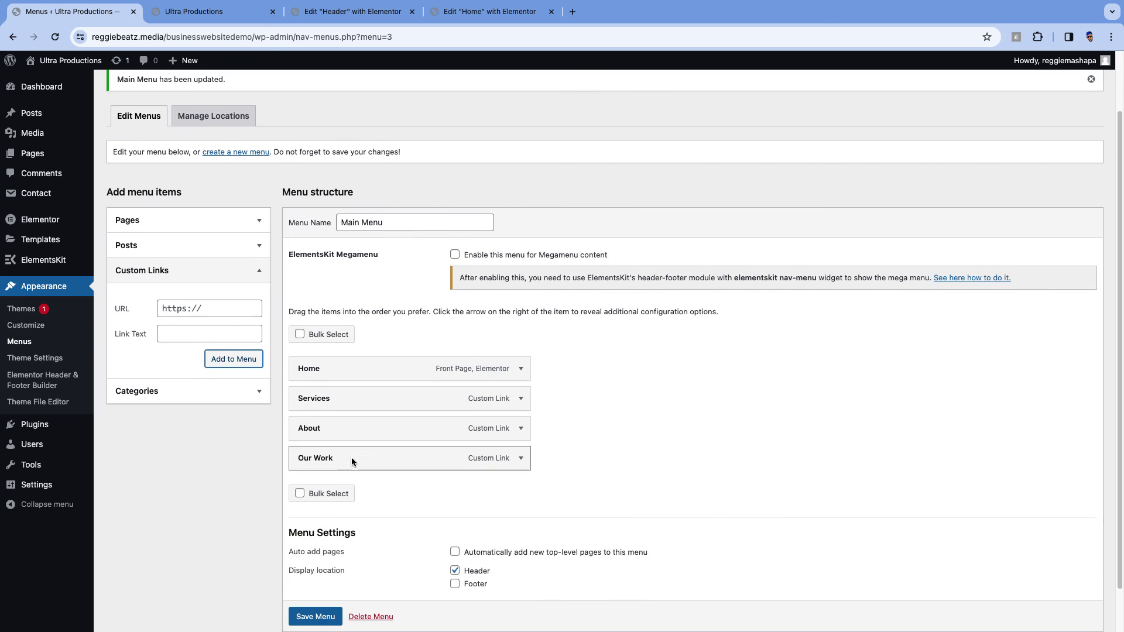
click(201, 305)
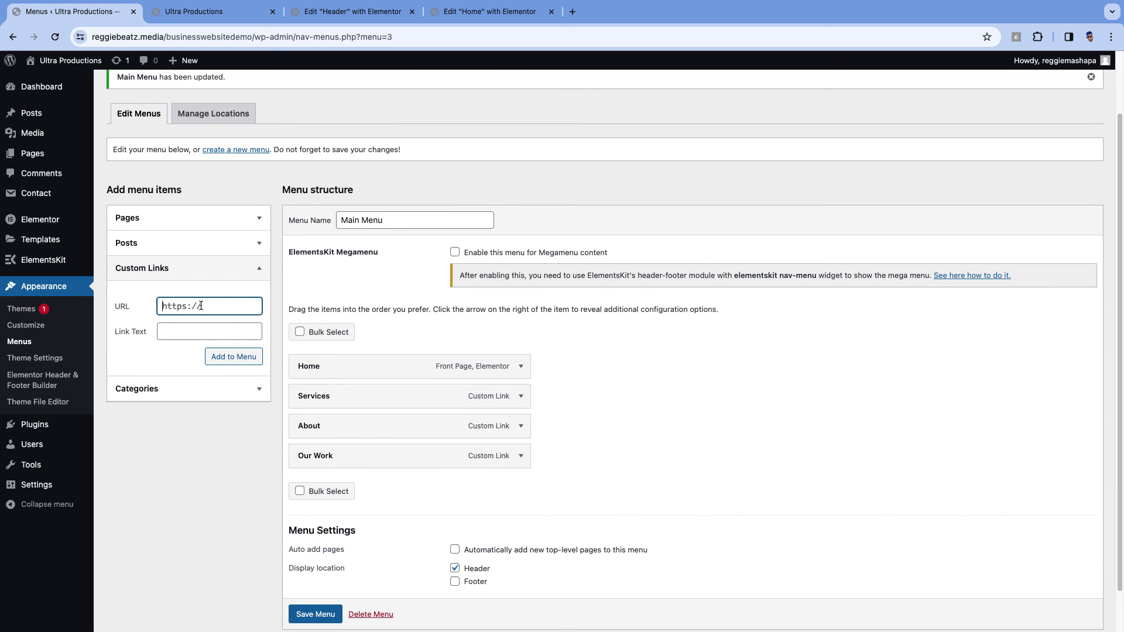
text(#book)
click(209, 332)
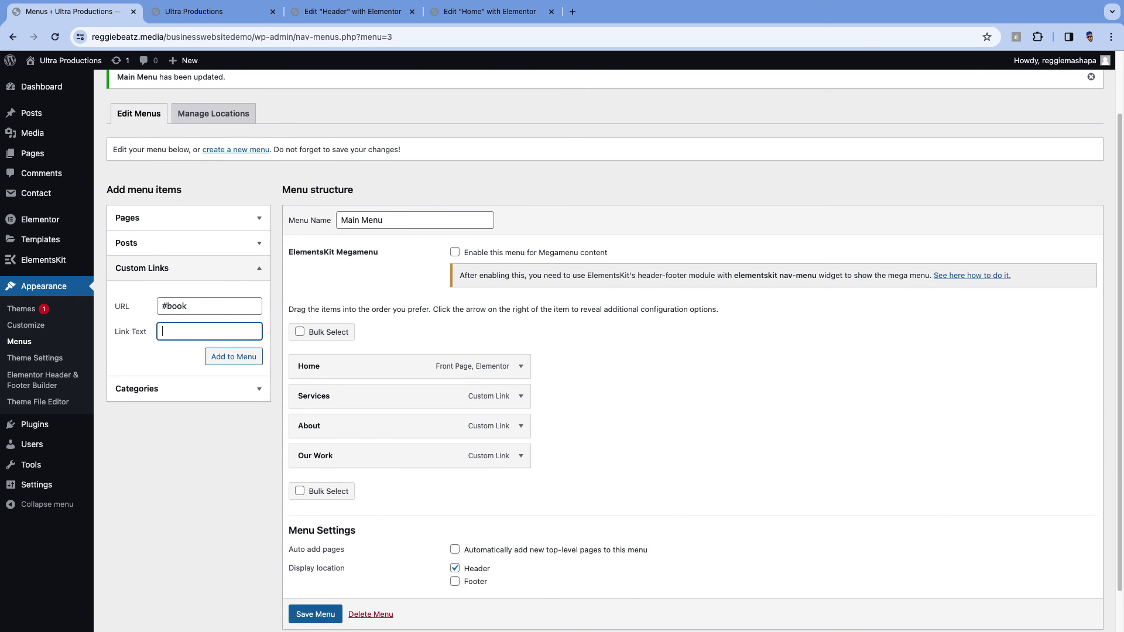
text(ok A Session)
click(225, 359)
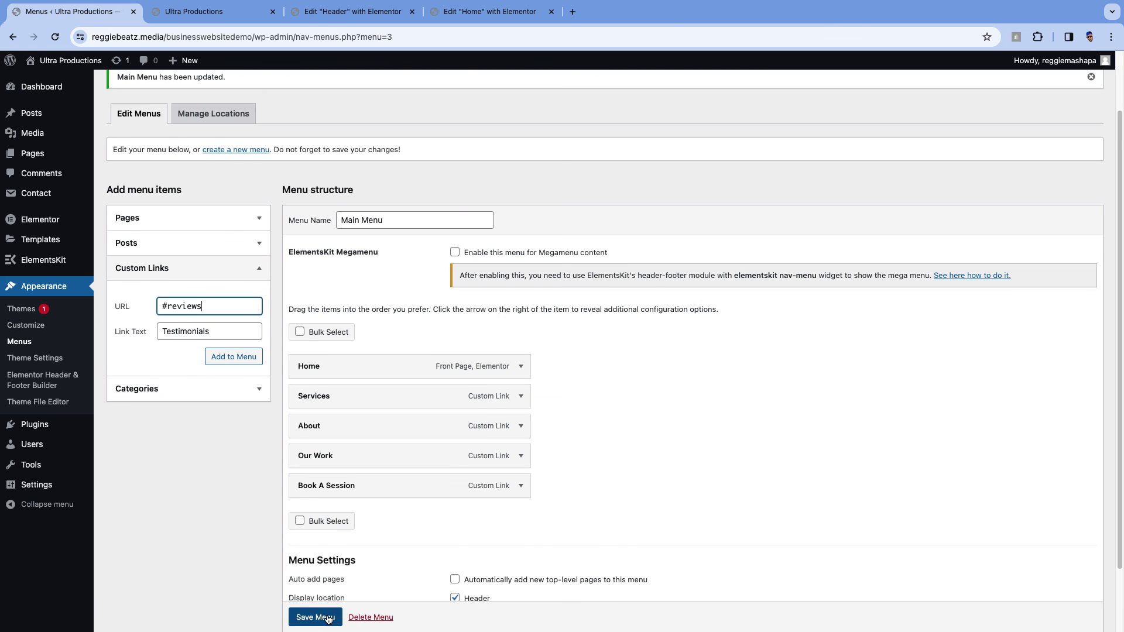
click(319, 615)
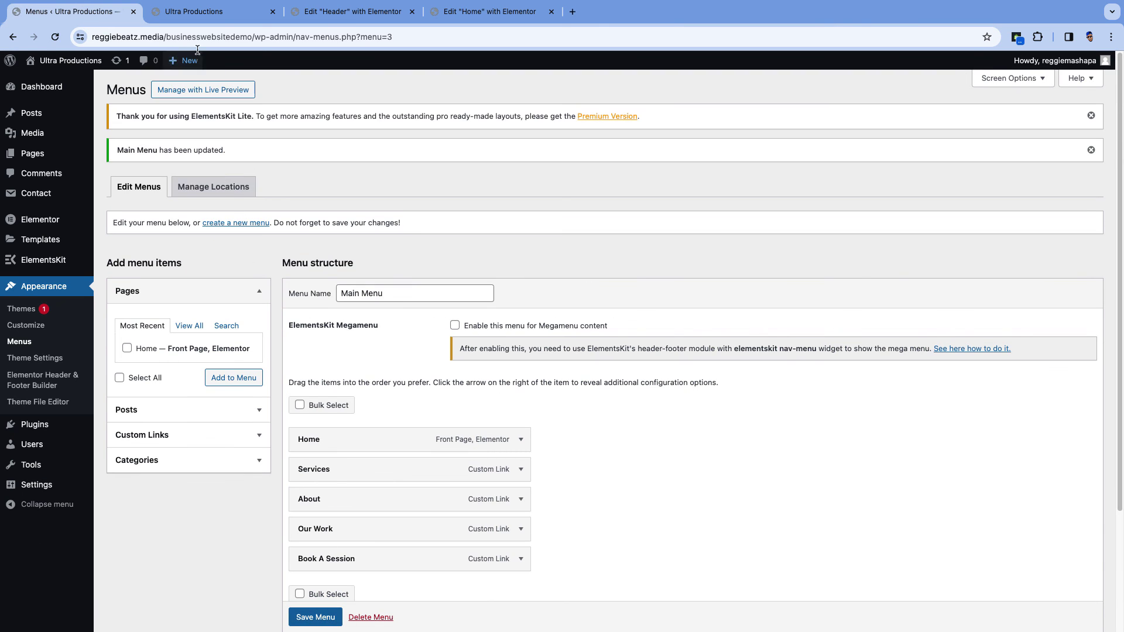
Reload the live homepage so the header shows all five menu items
click(203, 18)
key(super+r)
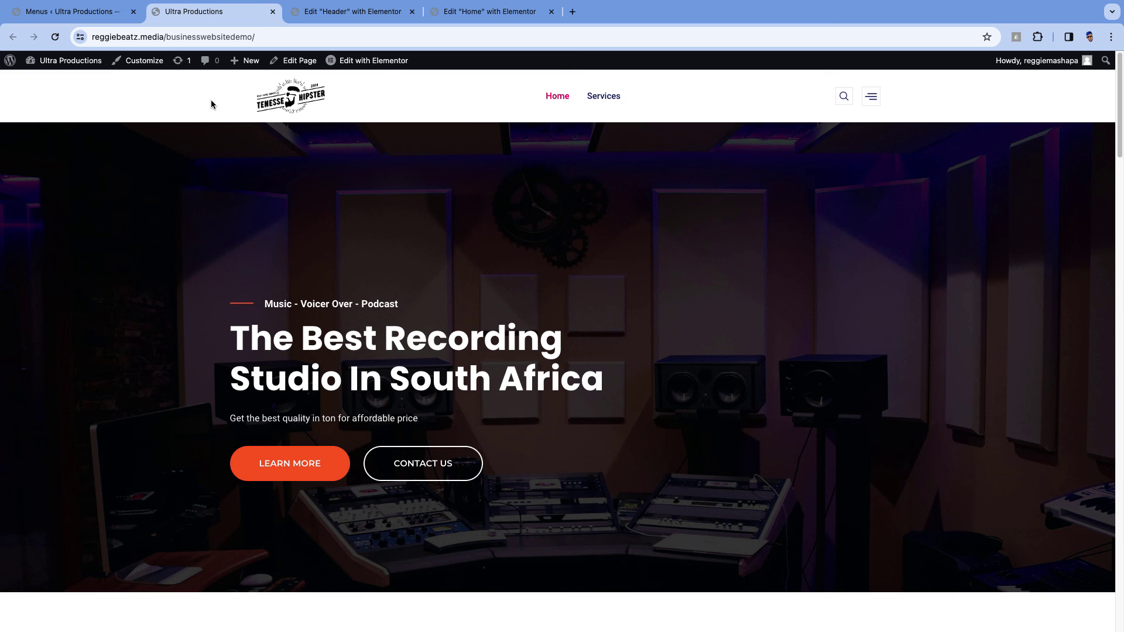
click(55, 37)
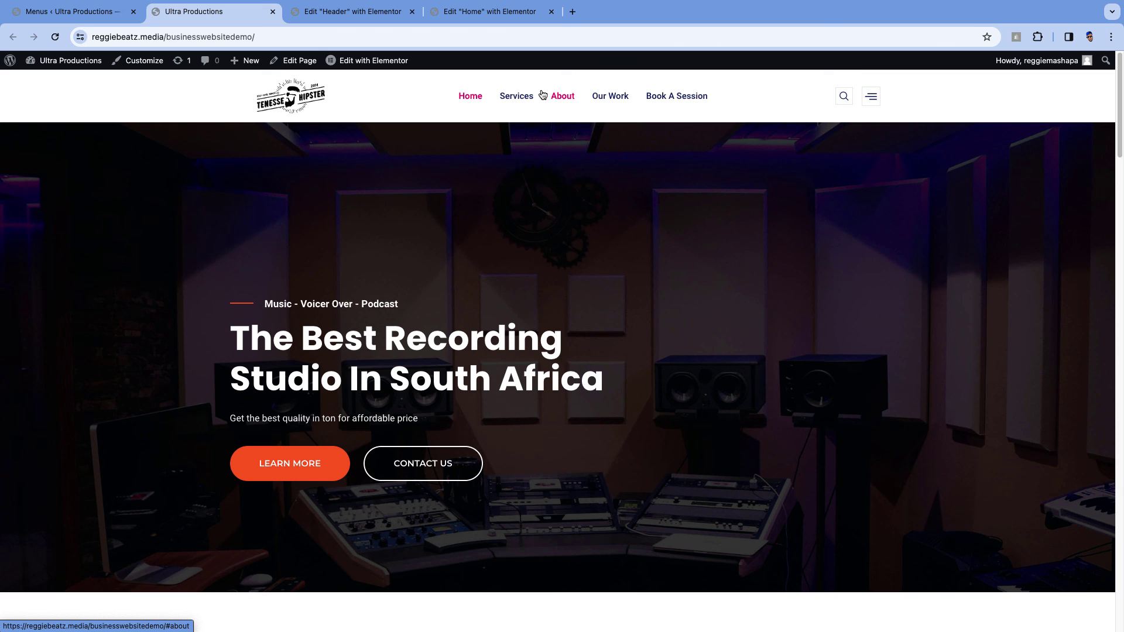
Test that Services, About, Our Work and Book A Session each jump to their sections
click(536, 100)
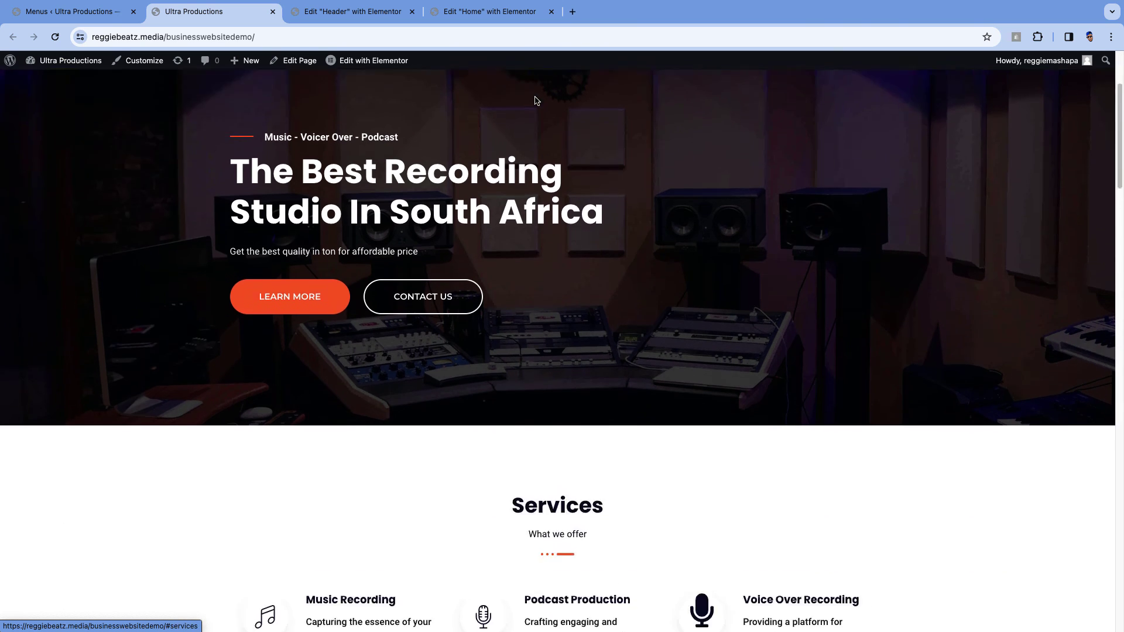
scroll(535, 96, up, 5)
click(547, 96)
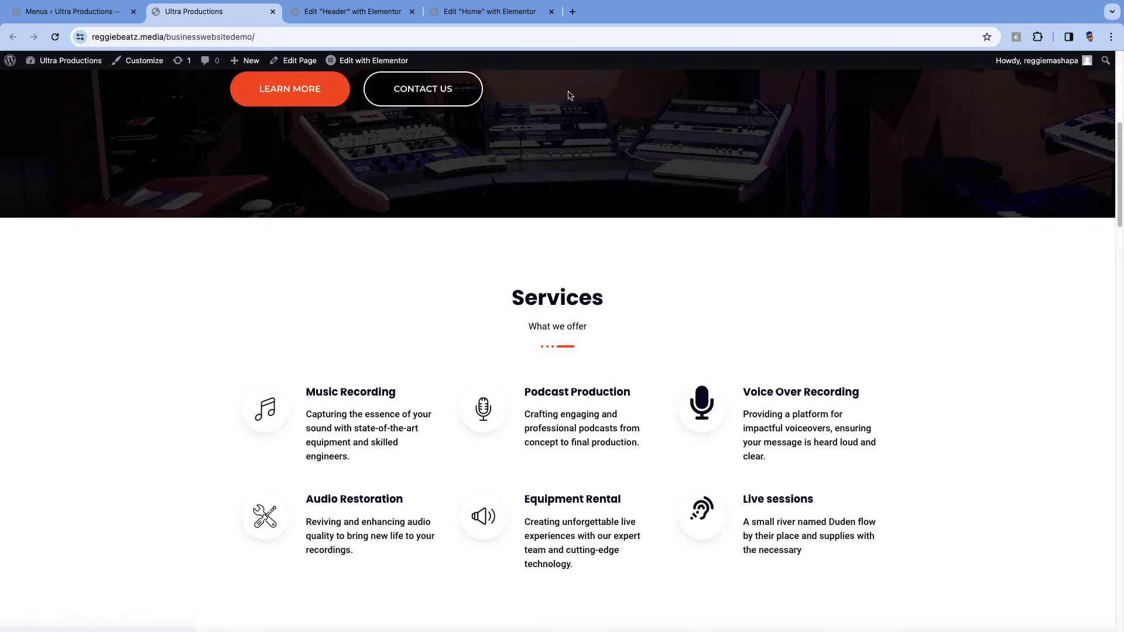
scroll(567, 94, up, 10)
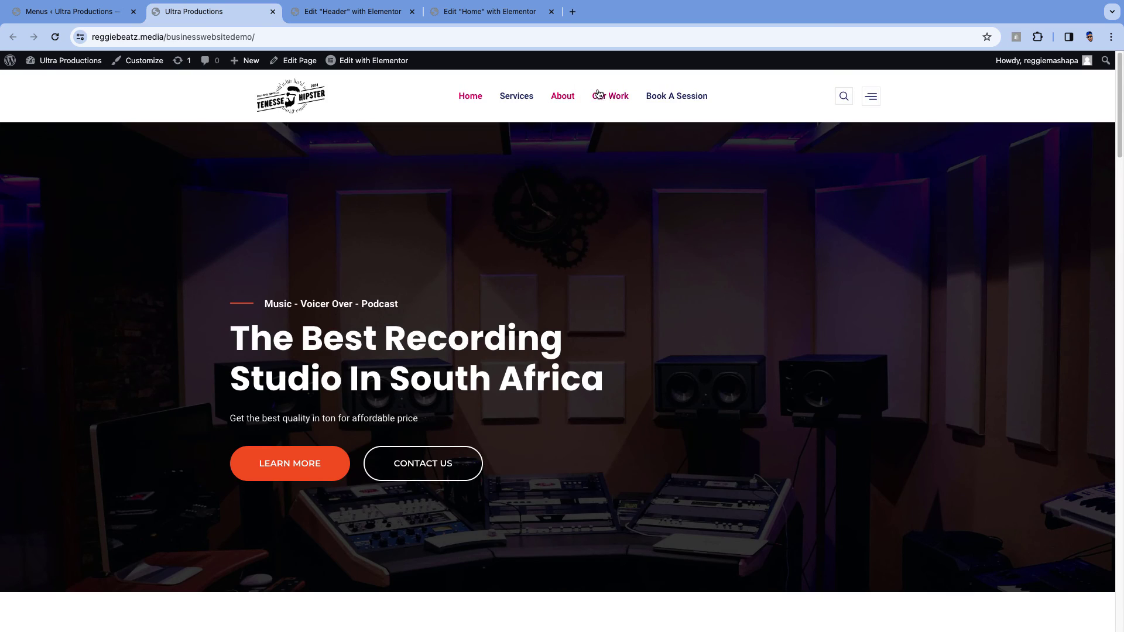
click(598, 93)
scroll(596, 89, up, 10)
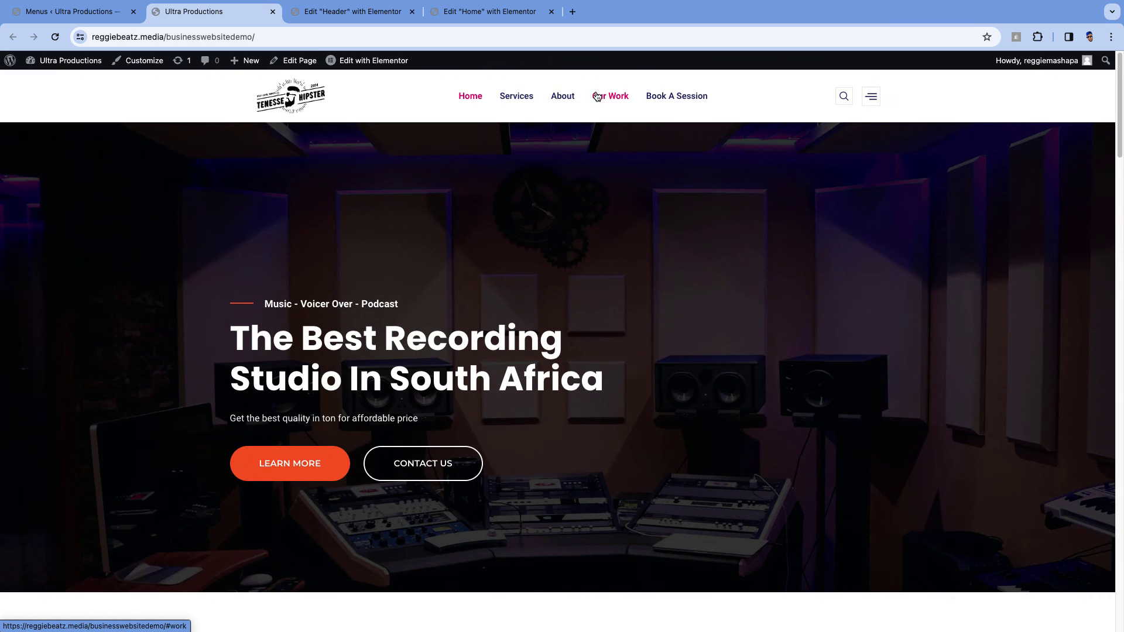
click(656, 93)
scroll(653, 91, up, 10)
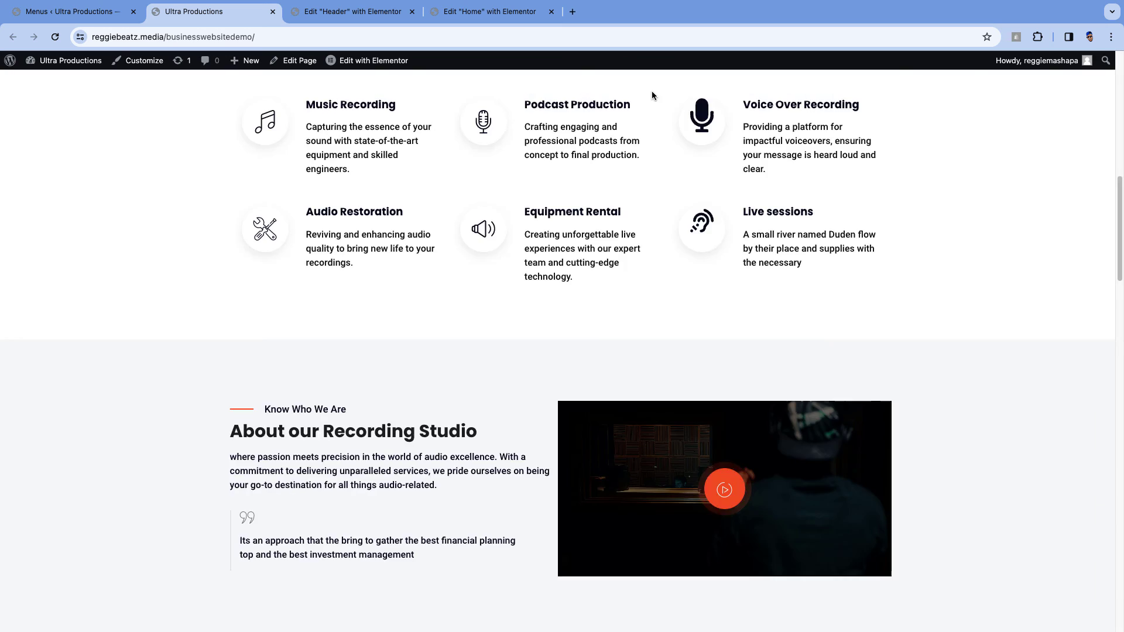
scroll(652, 95, up, 5)
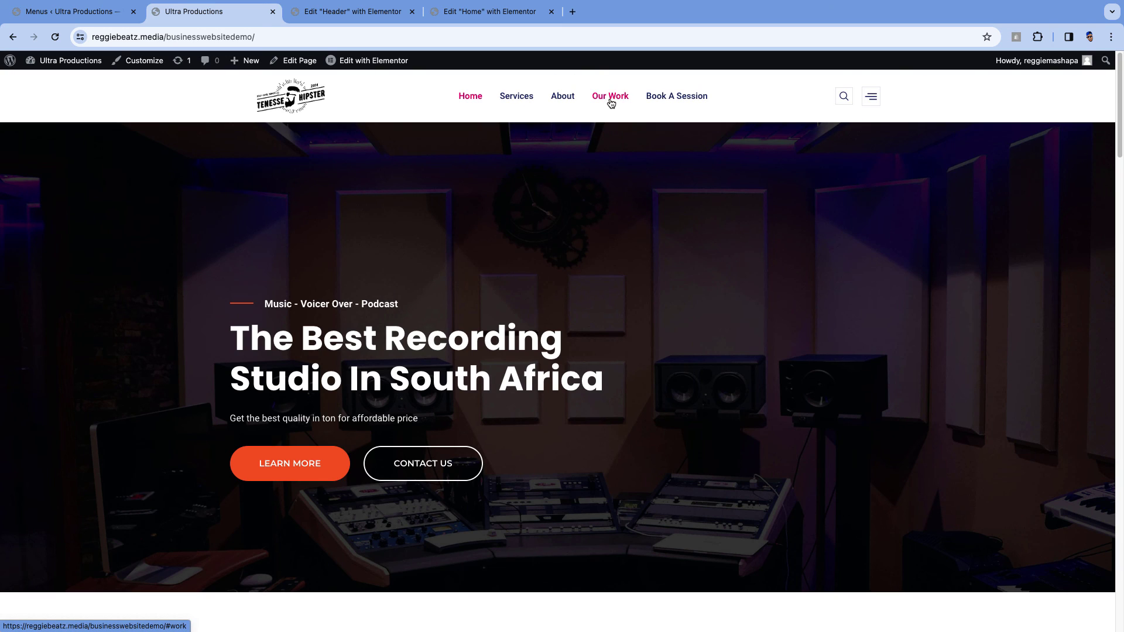